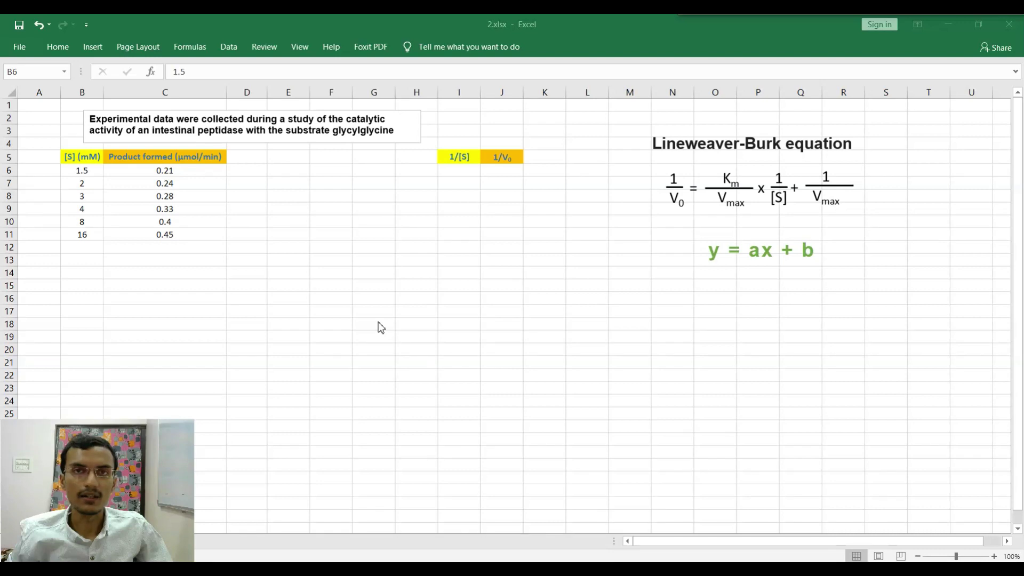
# Underline the words "intestinal peptidase" in the experiment description with a red freehand pen line
pyautogui.hotkey('ctrl', 'shift', 'd')
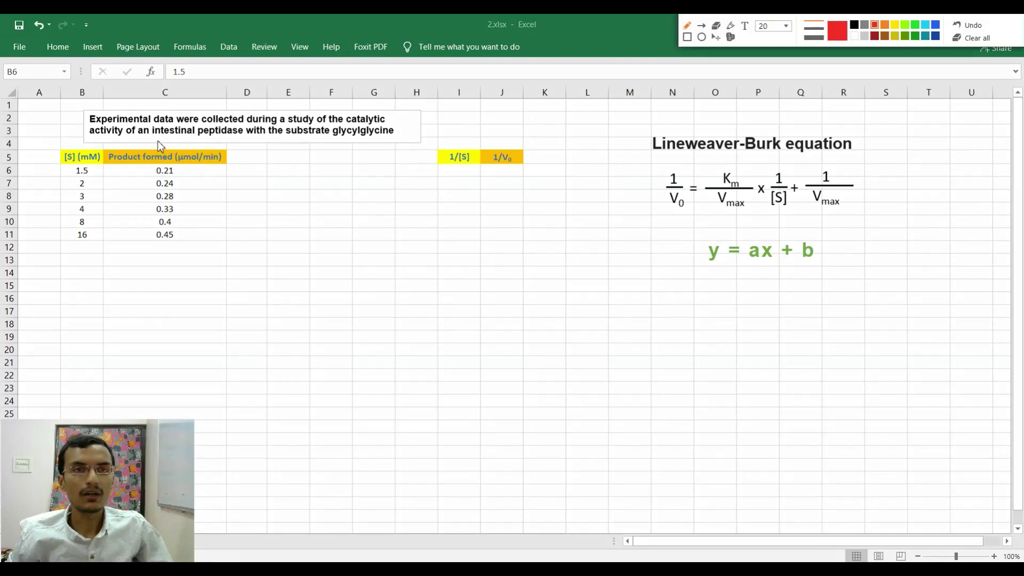
pyautogui.moveTo(155, 136); pyautogui.dragTo(243, 136)
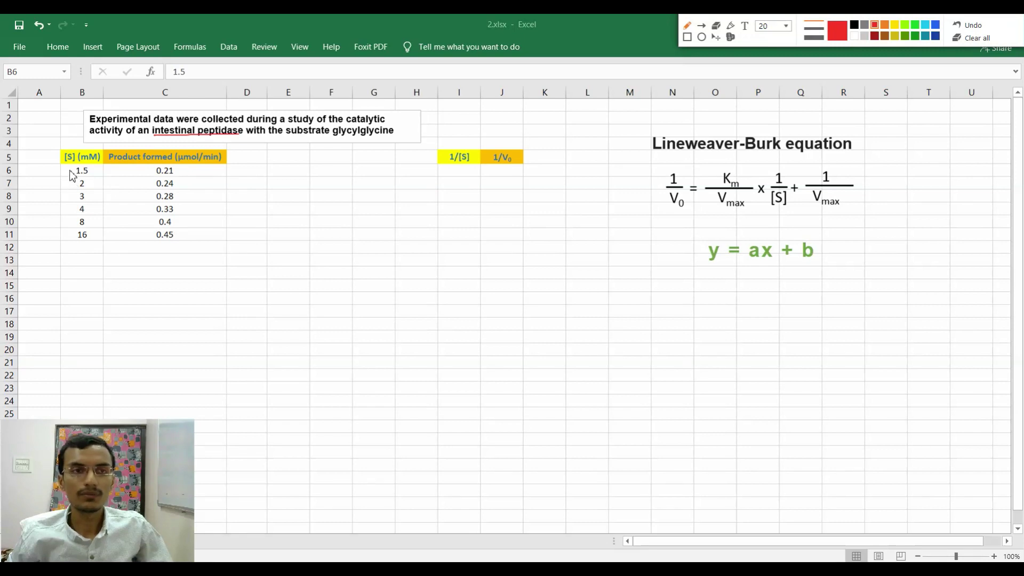
pyautogui.hotkey('ctrl', 'shift', 'd')
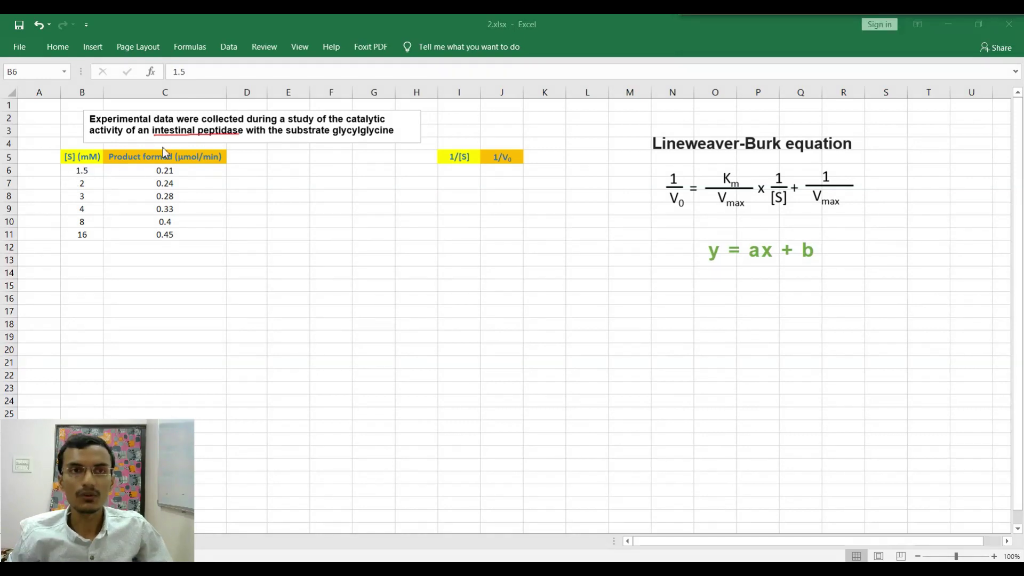
# Insert a Scatter with Smooth Lines and Markers chart of B6:C11 and place it below the data table
pyautogui.click(92, 172)
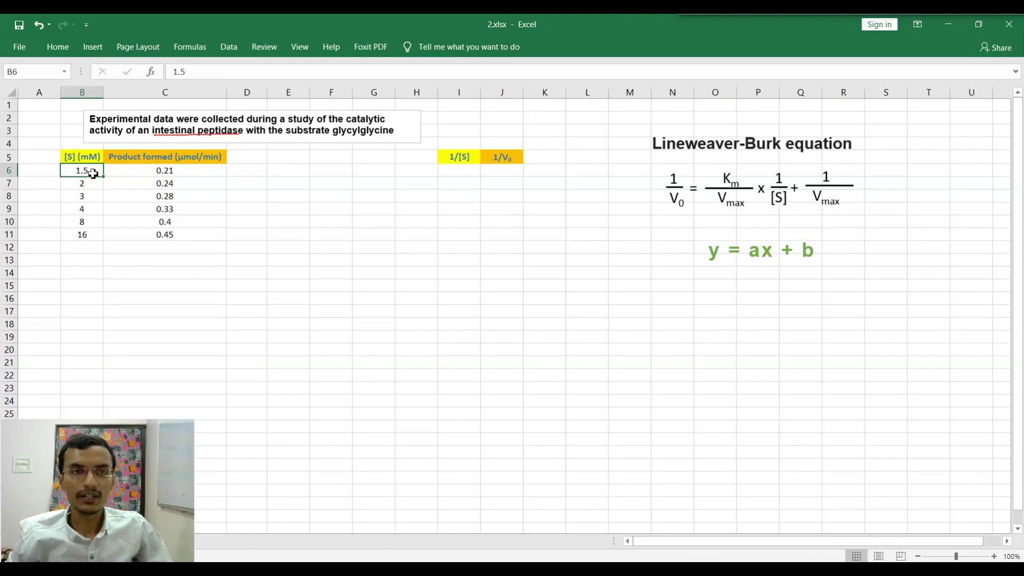
pyautogui.moveTo(93, 173); pyautogui.dragTo(137, 238)
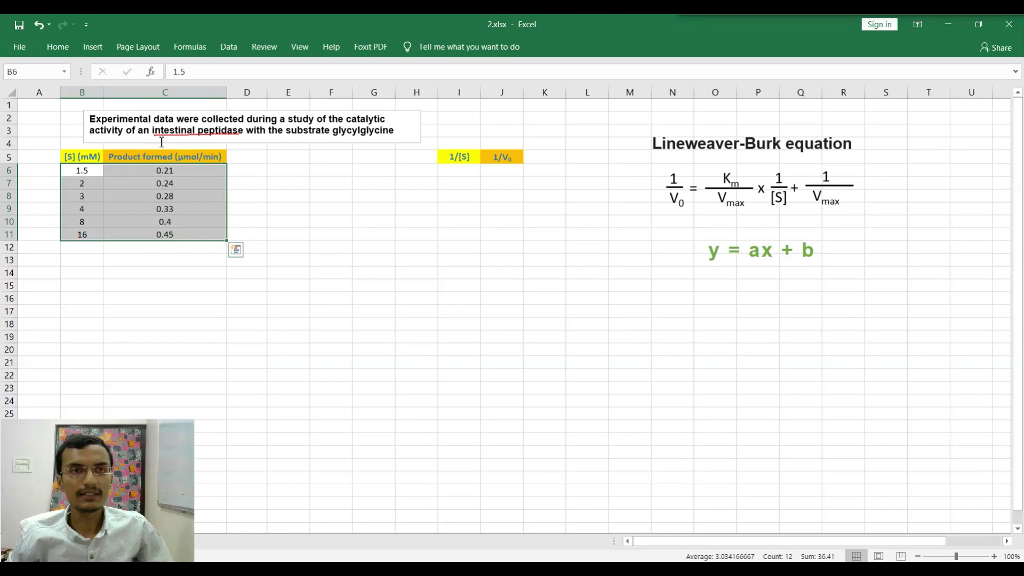
pyautogui.click(94, 49)
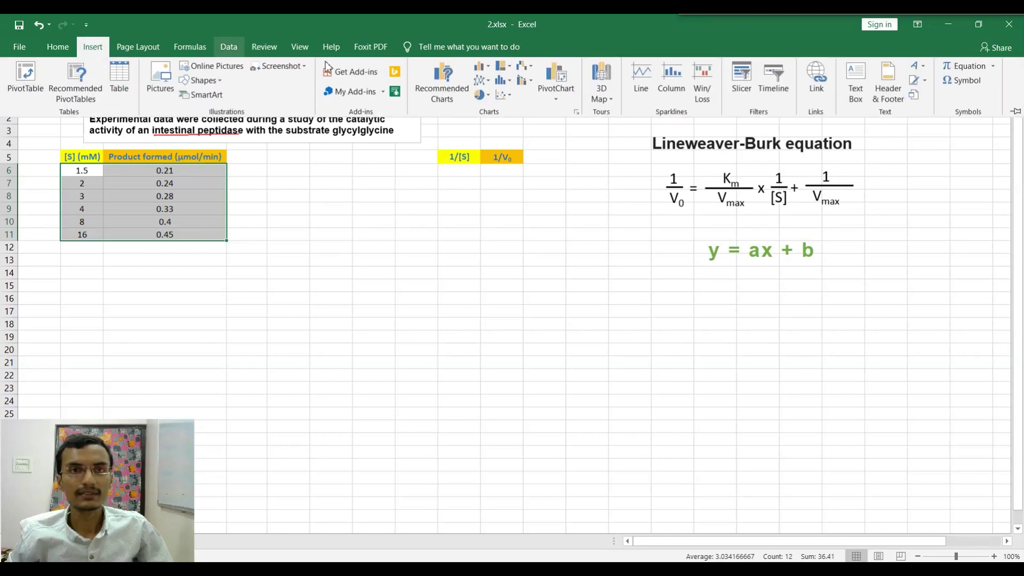
pyautogui.click(441, 90)
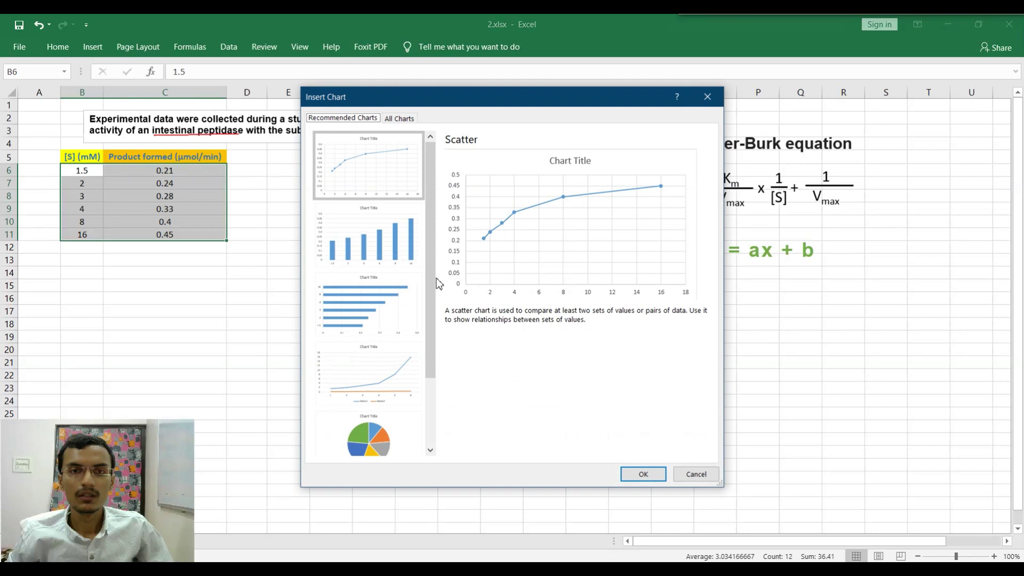
pyautogui.click(399, 119)
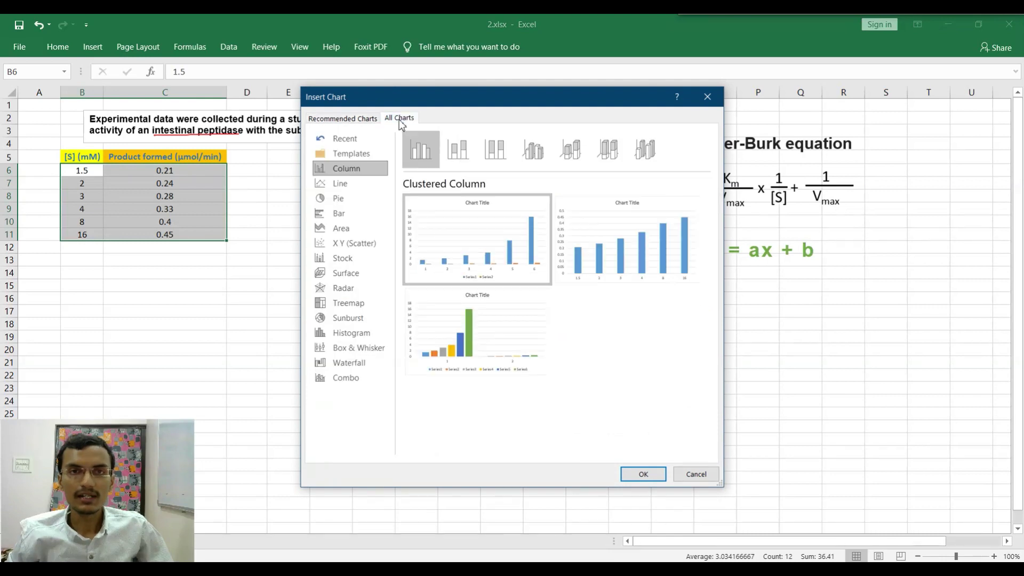
pyautogui.click(363, 244)
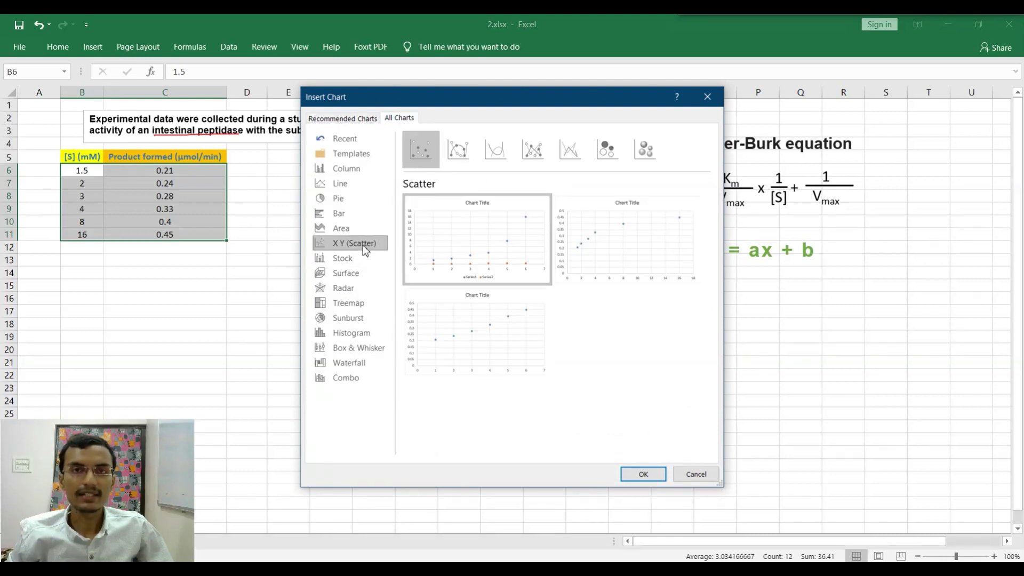
pyautogui.click(461, 153)
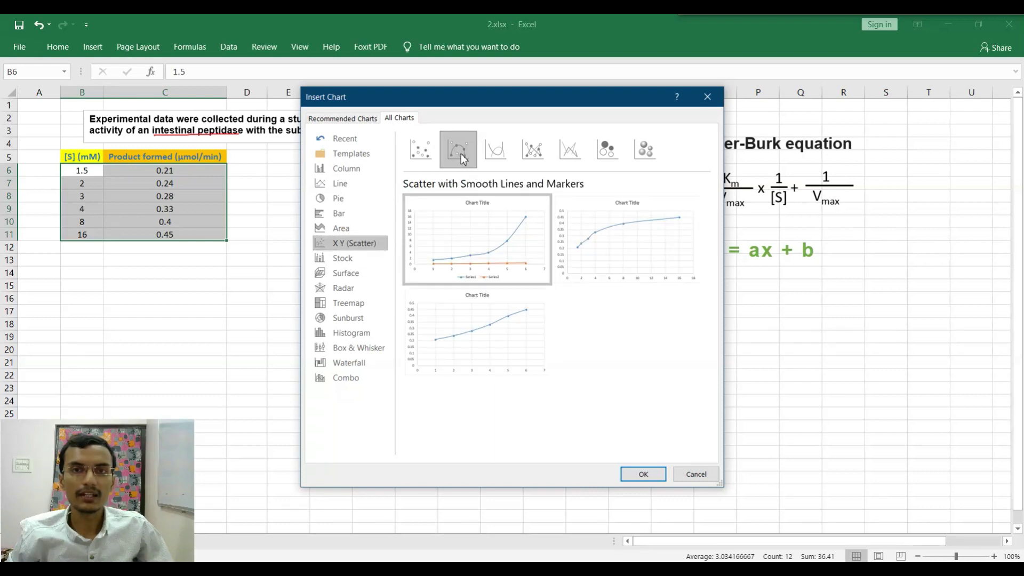
pyautogui.click(642, 474)
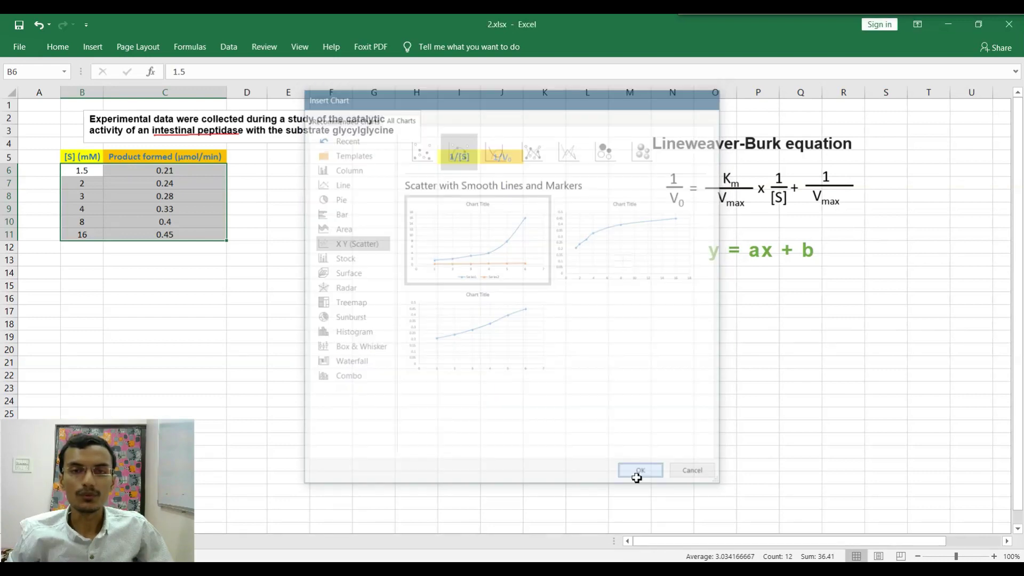
pyautogui.moveTo(589, 241); pyautogui.dragTo(436, 274)
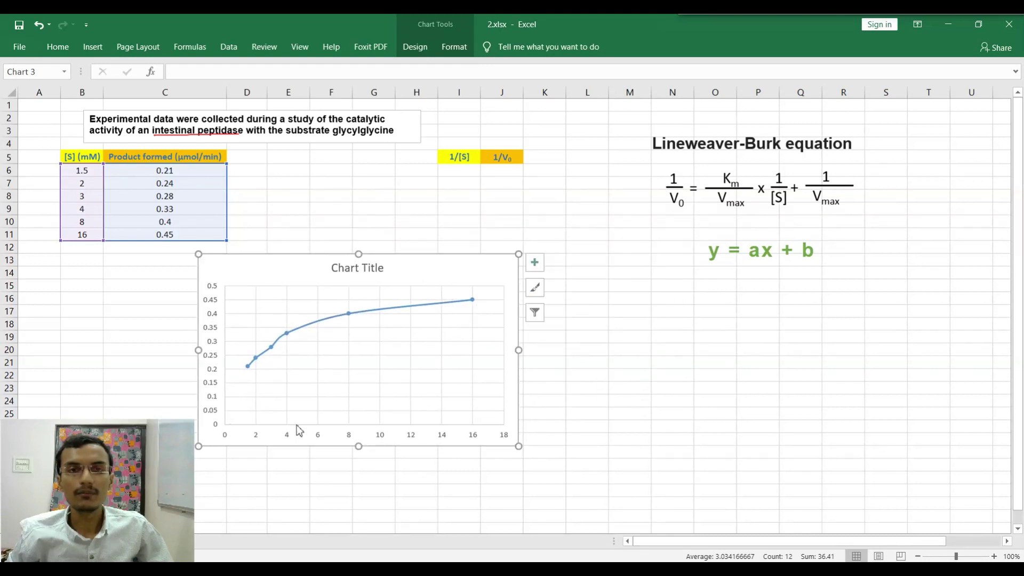
# Draw a red freehand extension of the chart curve from the origin to its first data point
pyautogui.hotkey('ctrl', 'shift', 'd')
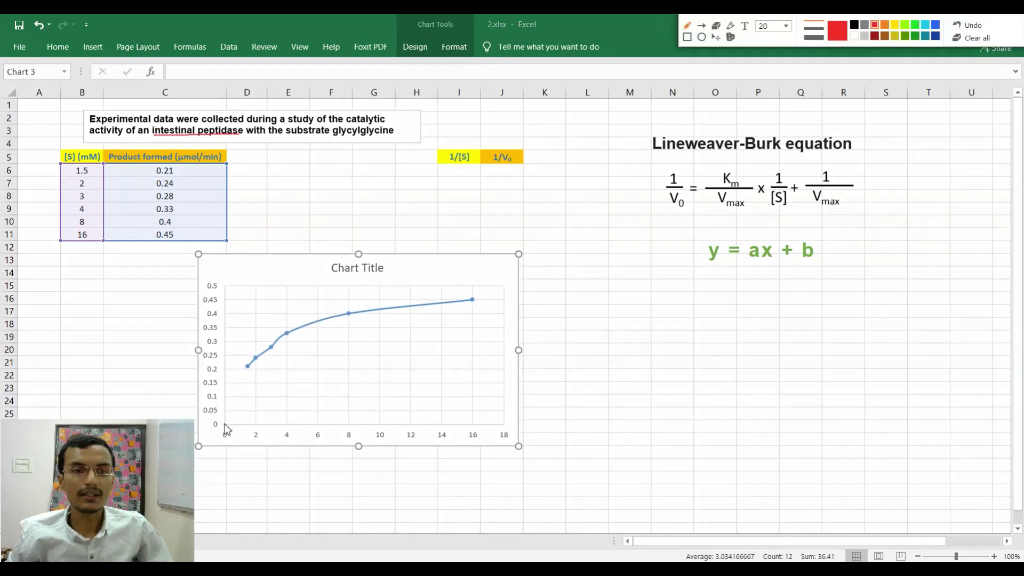
pyautogui.moveTo(224, 425); pyautogui.dragTo(245, 368)
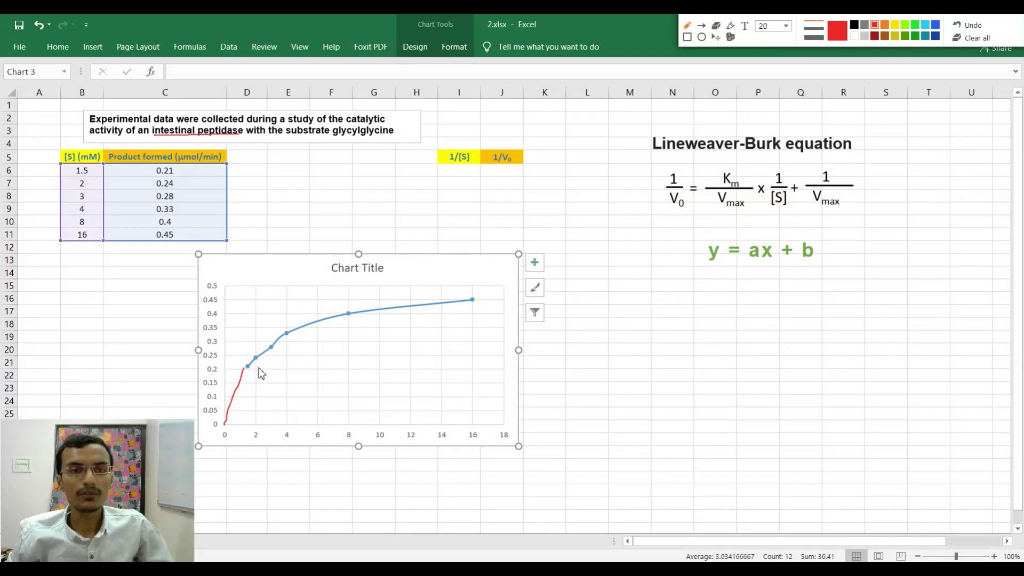
pyautogui.press('Escape')
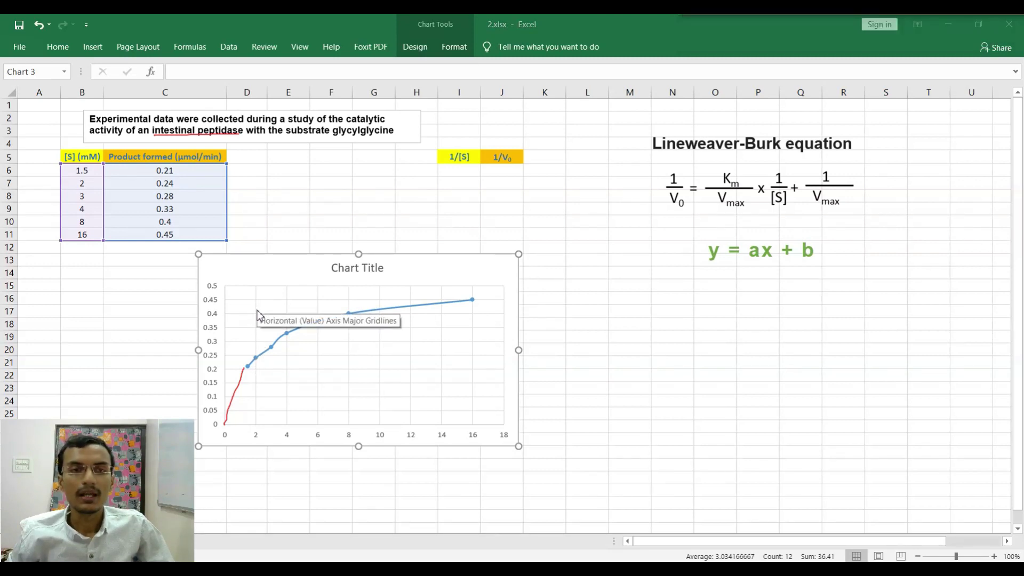
# Annotate the chart in red with a plateau line just below 0.5 and guide lines from about 0.22 to the x-axis, labelled Km
pyautogui.hotkey('ctrl', 'shift', 'd')
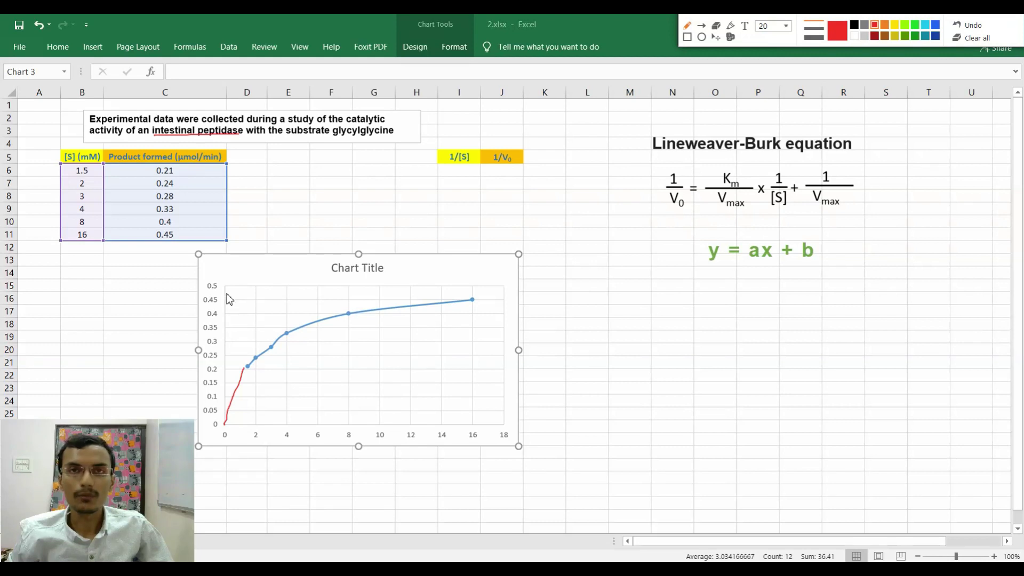
pyautogui.moveTo(224, 292); pyautogui.dragTo(475, 286)
pyautogui.moveTo(224, 300)
pyautogui.mouseDown()
pyautogui.moveTo(233, 292)
pyautogui.moveTo(223, 299)
pyautogui.mouseUp()
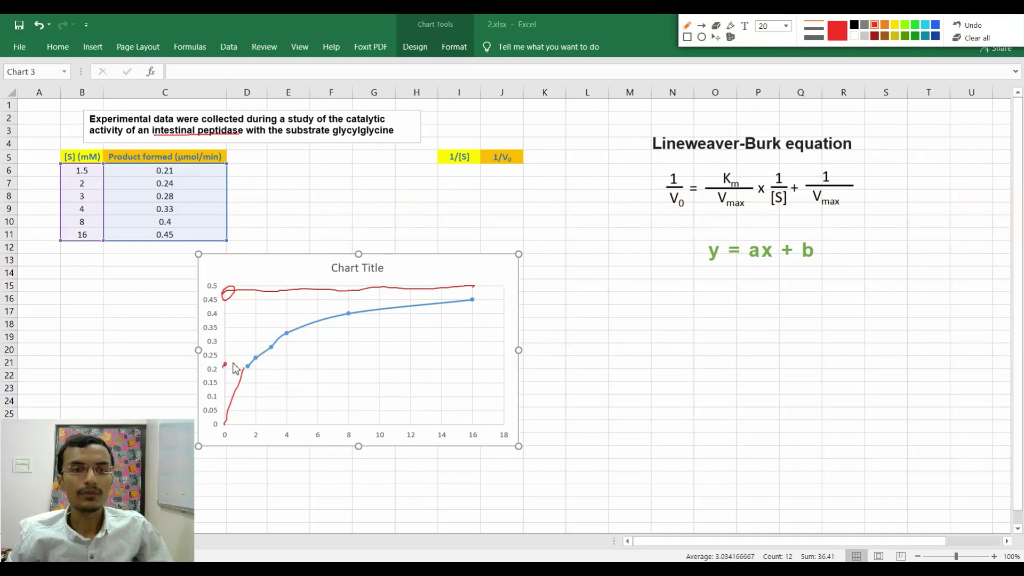
pyautogui.moveTo(226, 363); pyautogui.dragTo(246, 365)
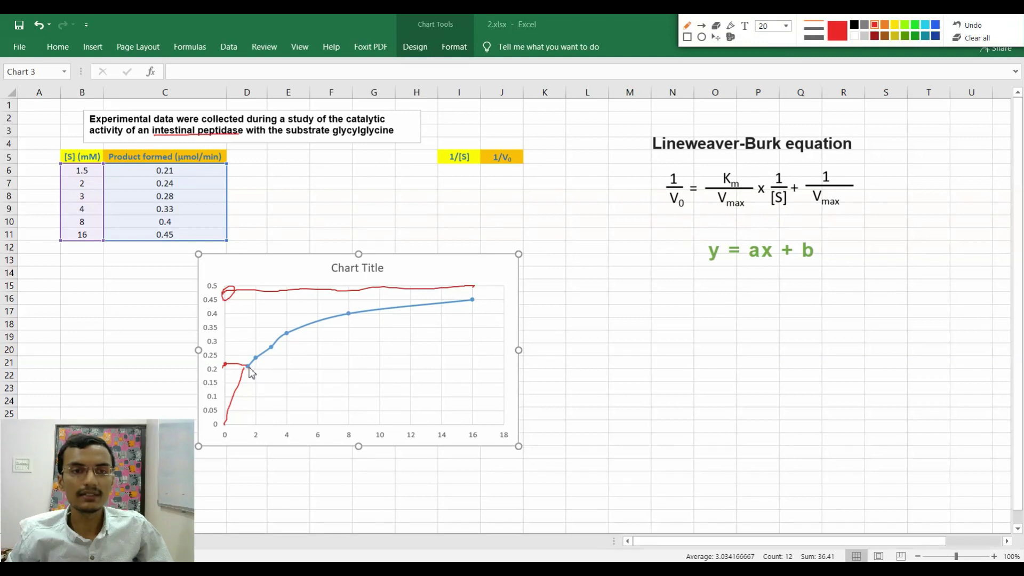
pyautogui.moveTo(249, 367)
pyautogui.mouseDown()
pyautogui.moveTo(251, 428)
pyautogui.moveTo(292, 395)
pyautogui.moveTo(302, 413)
pyautogui.mouseUp()
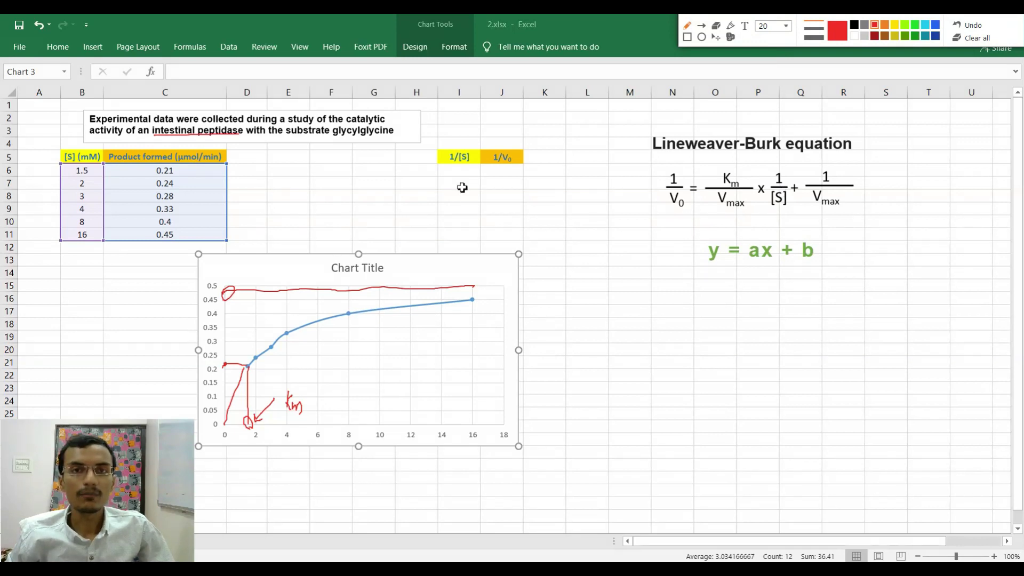
pyautogui.press('Escape')
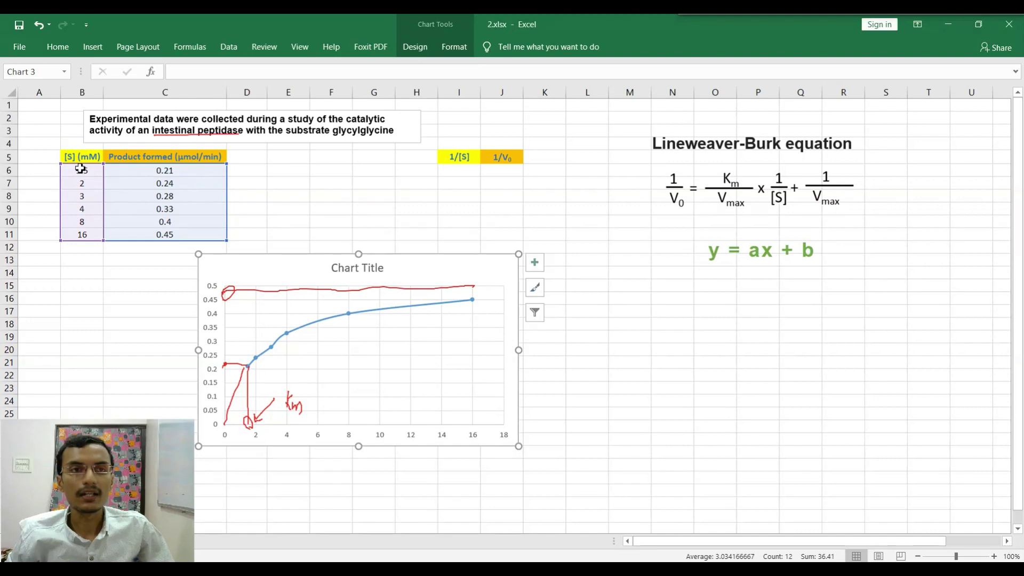
# Calculate the 1/[S] column by entering =1/B6 in I6 and filling the formula down to I11
pyautogui.click(78, 170)
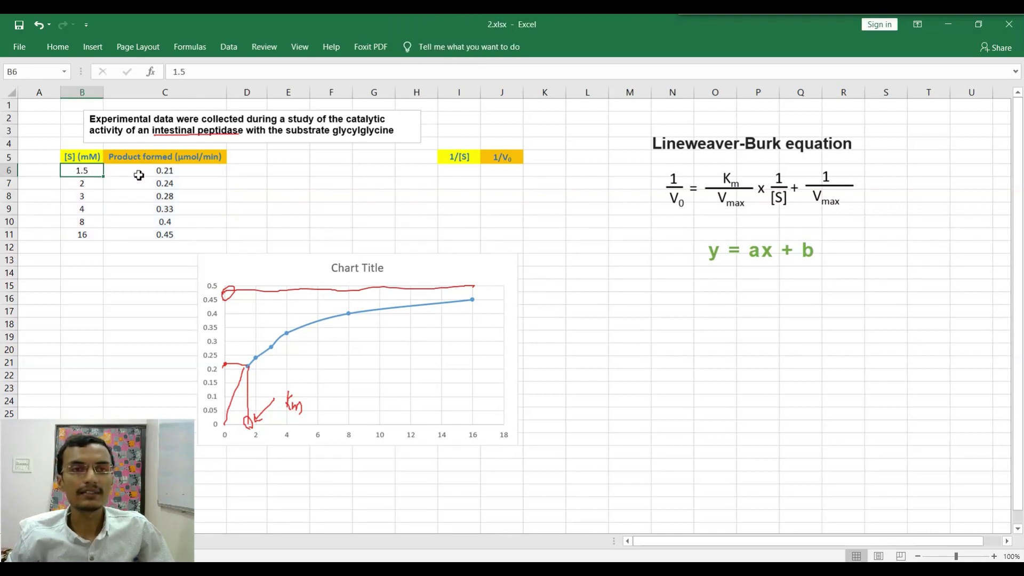
pyautogui.click(461, 170)
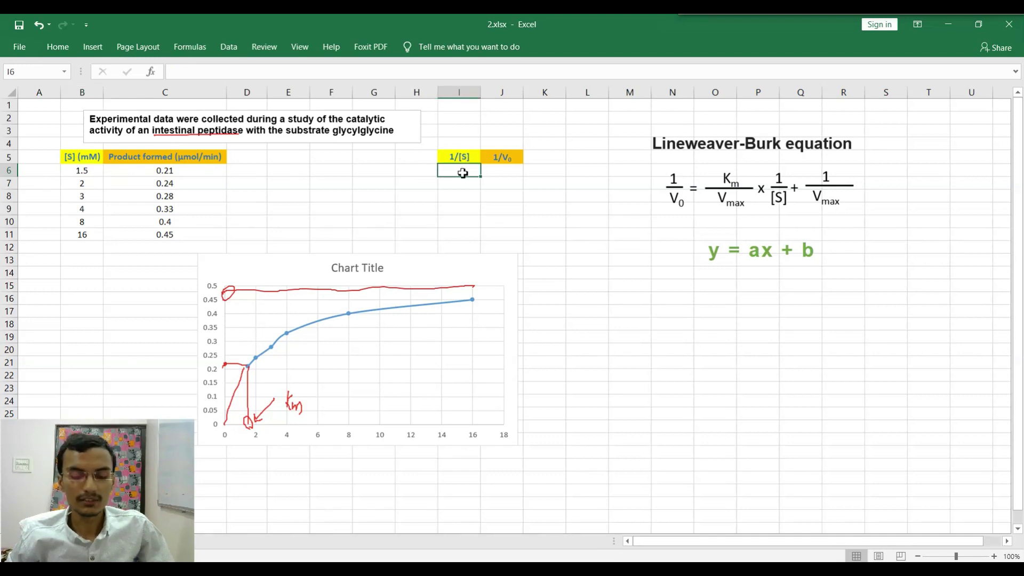
pyautogui.write('=')
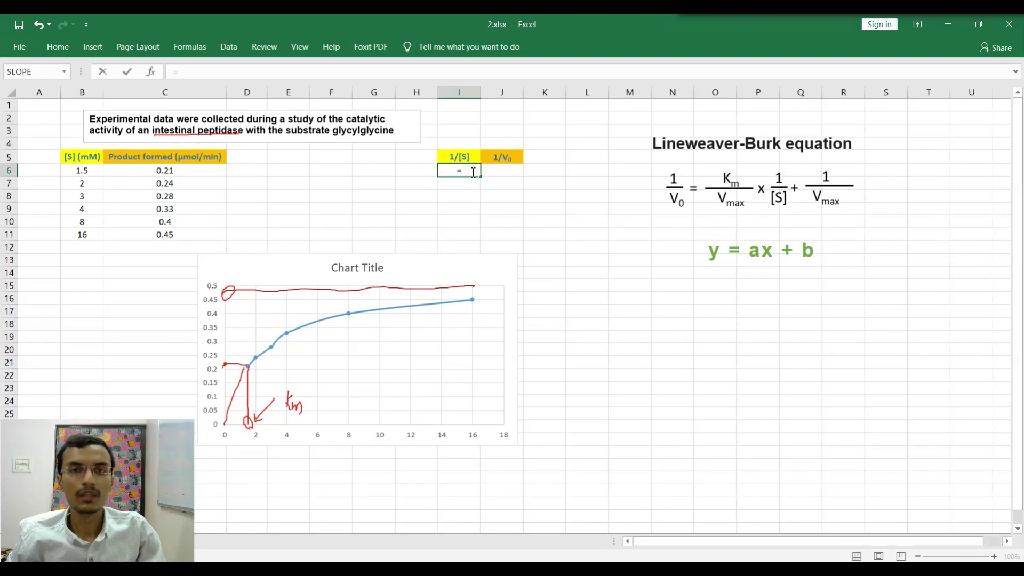
pyautogui.write('1/')
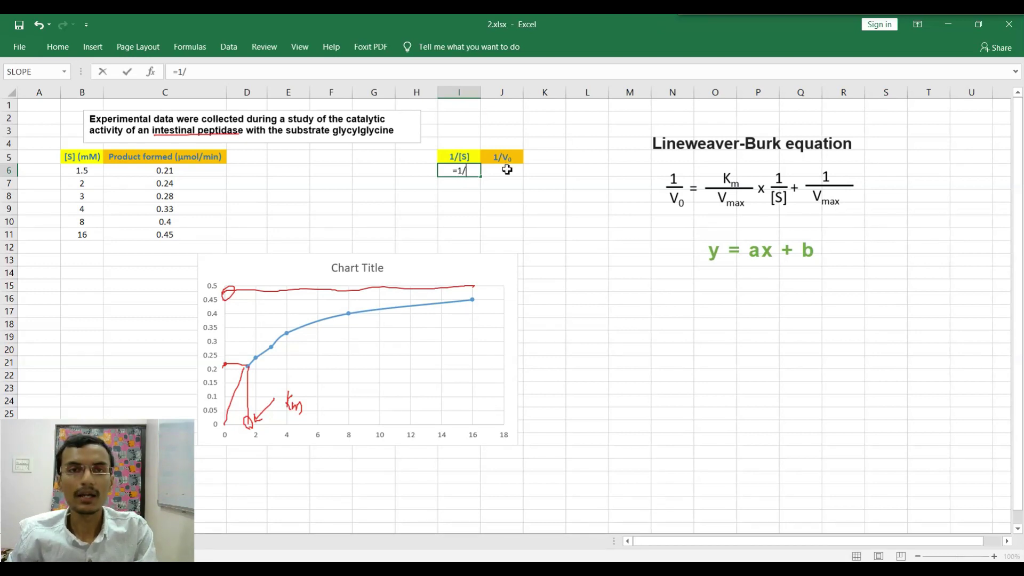
pyautogui.click(83, 171)
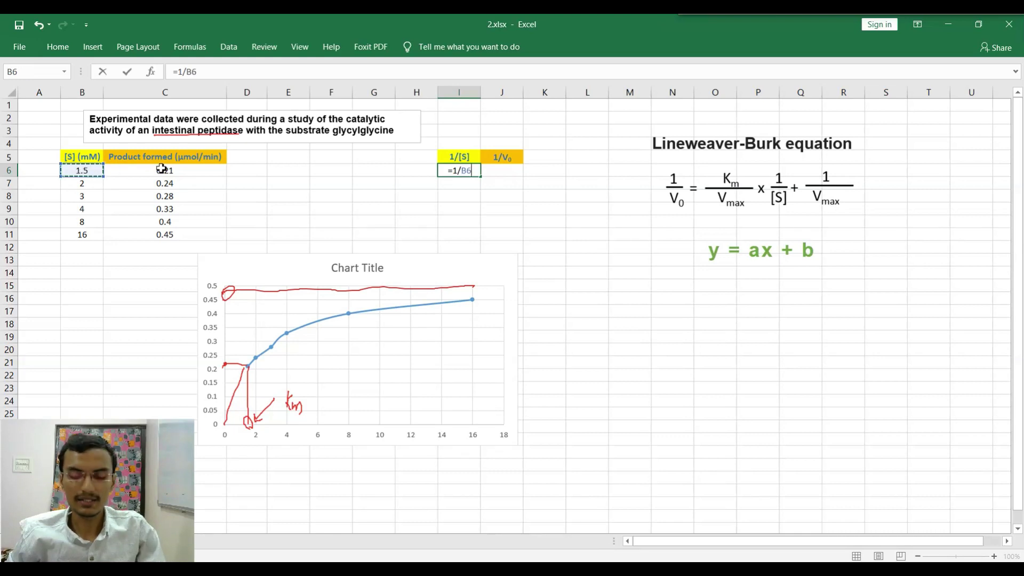
pyautogui.press('Return')
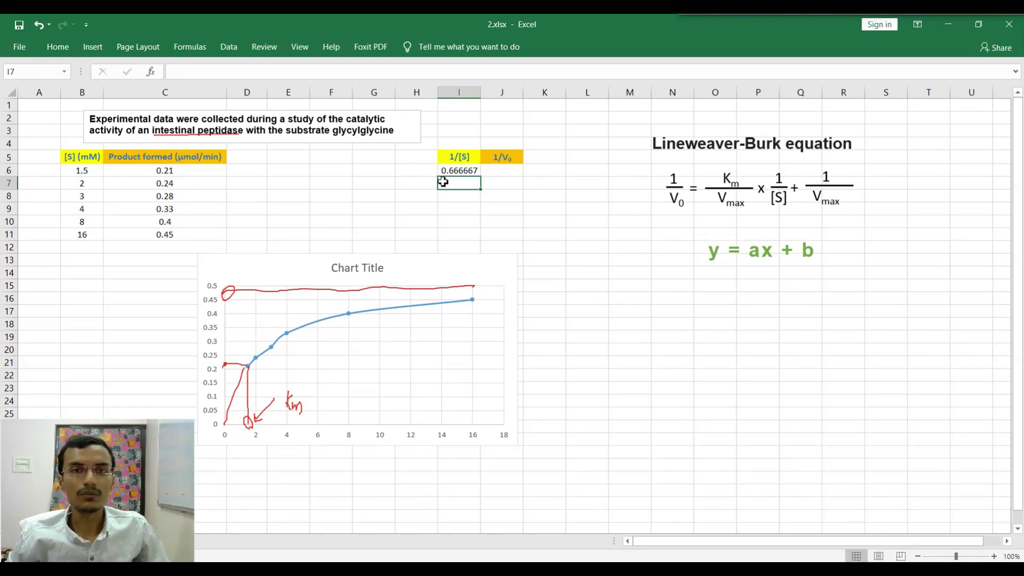
pyautogui.click(85, 174)
pyautogui.click(459, 174)
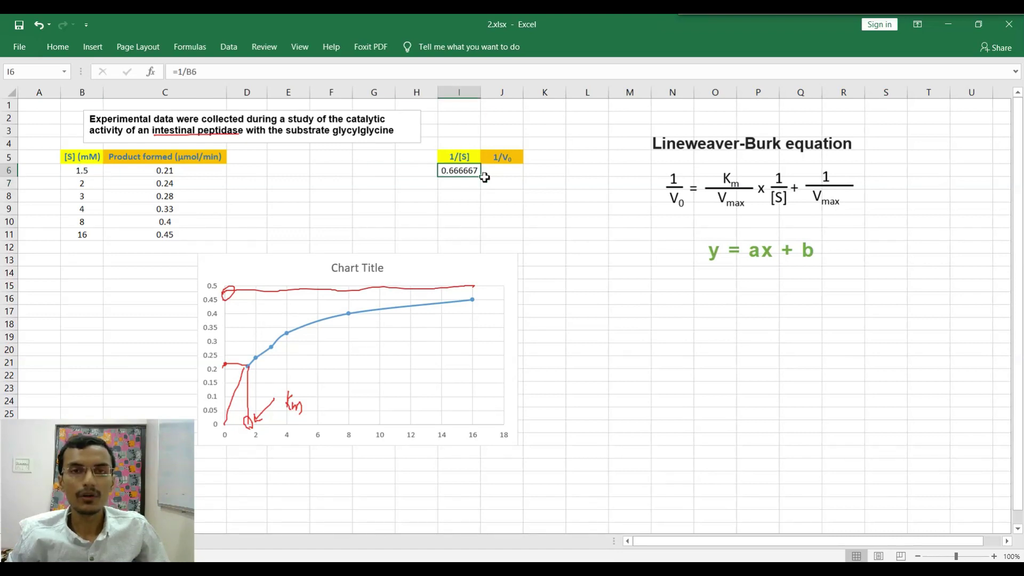
pyautogui.moveTo(481, 181); pyautogui.dragTo(476, 242)
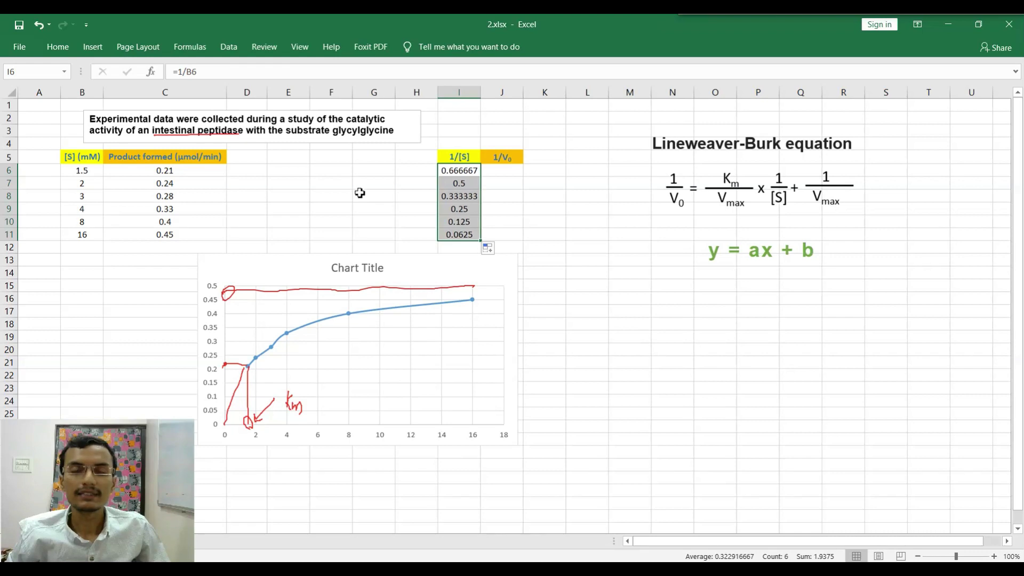
# Calculate the 1/V₀ column by entering =1/C6 in J6 and filling the formula down to J11
pyautogui.click(504, 175)
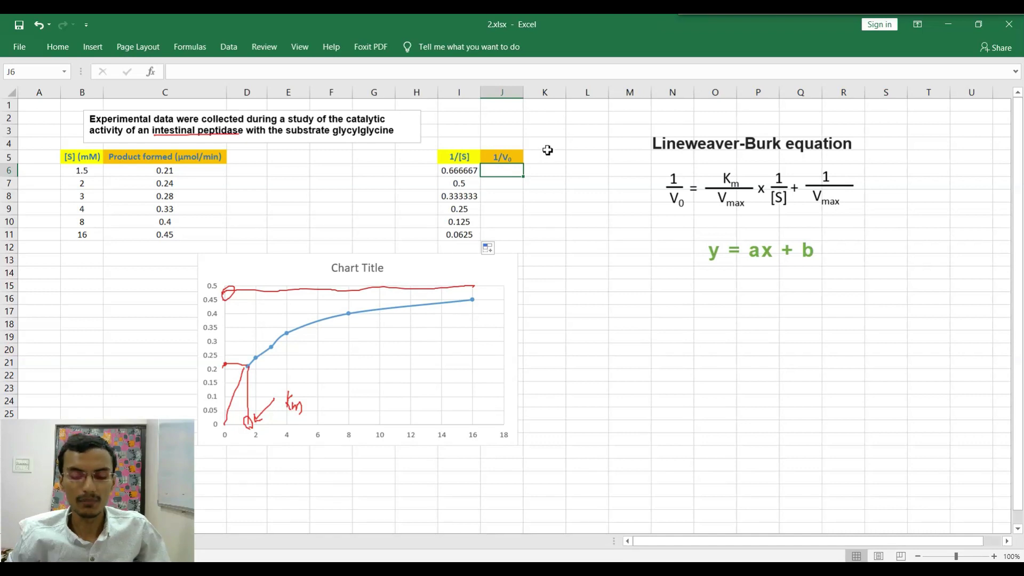
pyautogui.write('=1/')
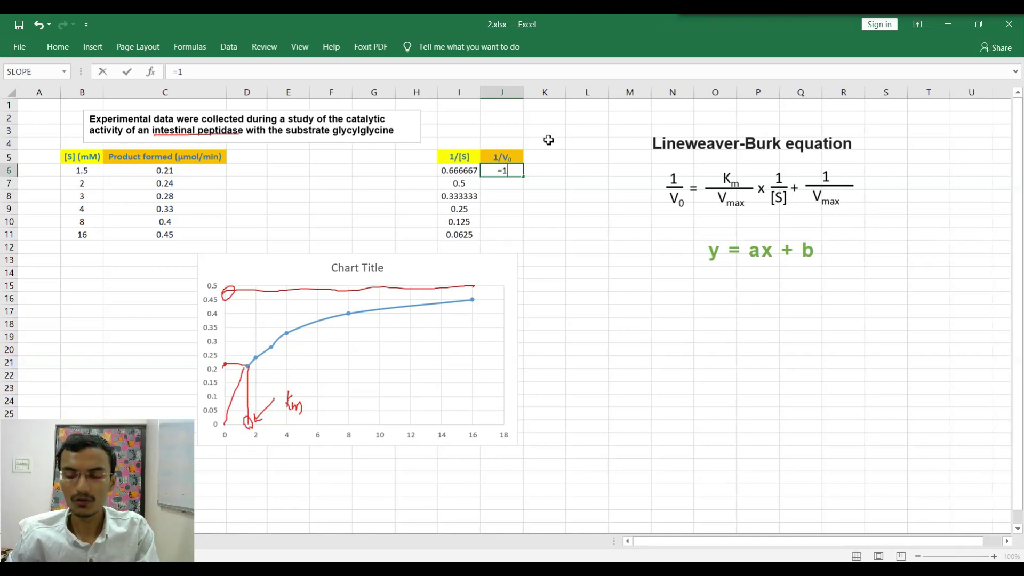
pyautogui.click(165, 170)
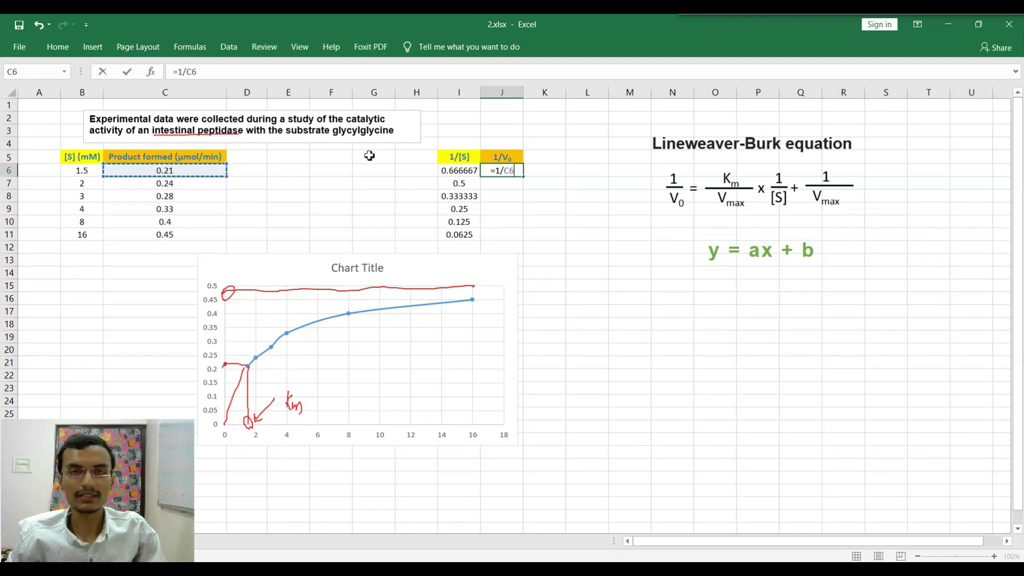
pyautogui.press('Return')
pyautogui.click(488, 171)
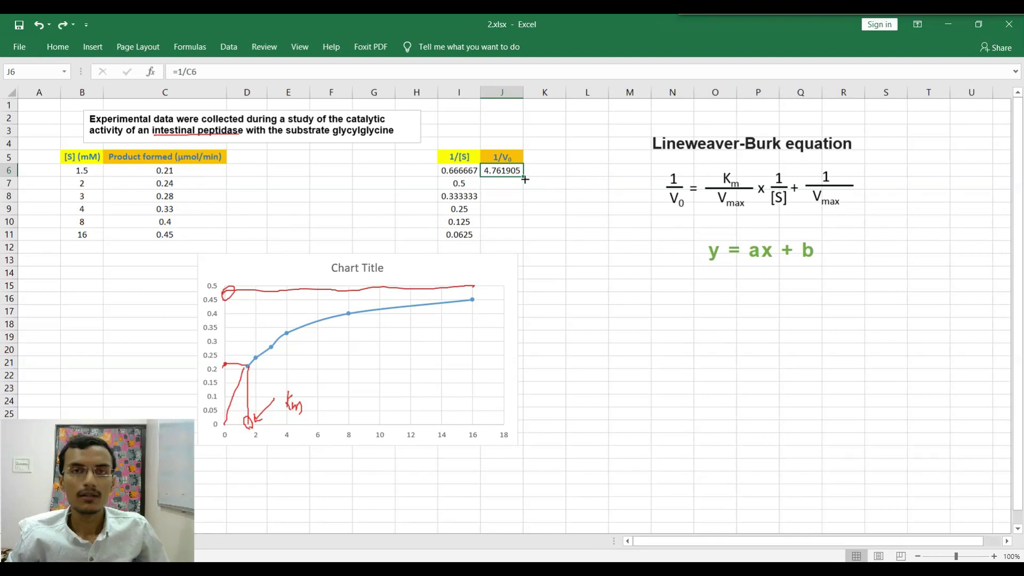
pyautogui.moveTo(525, 179); pyautogui.dragTo(528, 249)
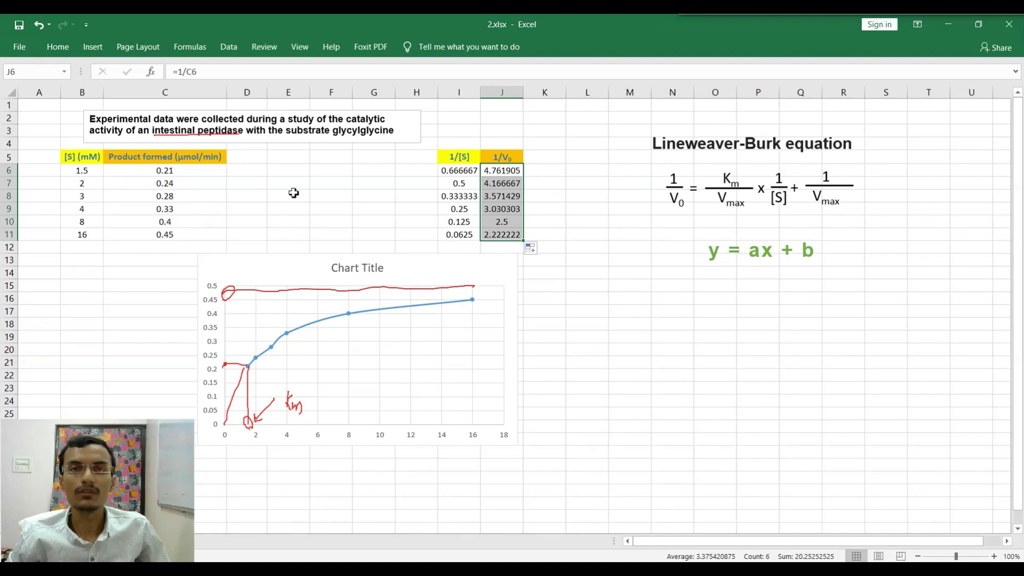
# Insert an X Y scatter chart with markers only from I6:J11, plotting 1/V₀ against 1/[S], and place it below the y = ax + b equation
pyautogui.click(371, 182)
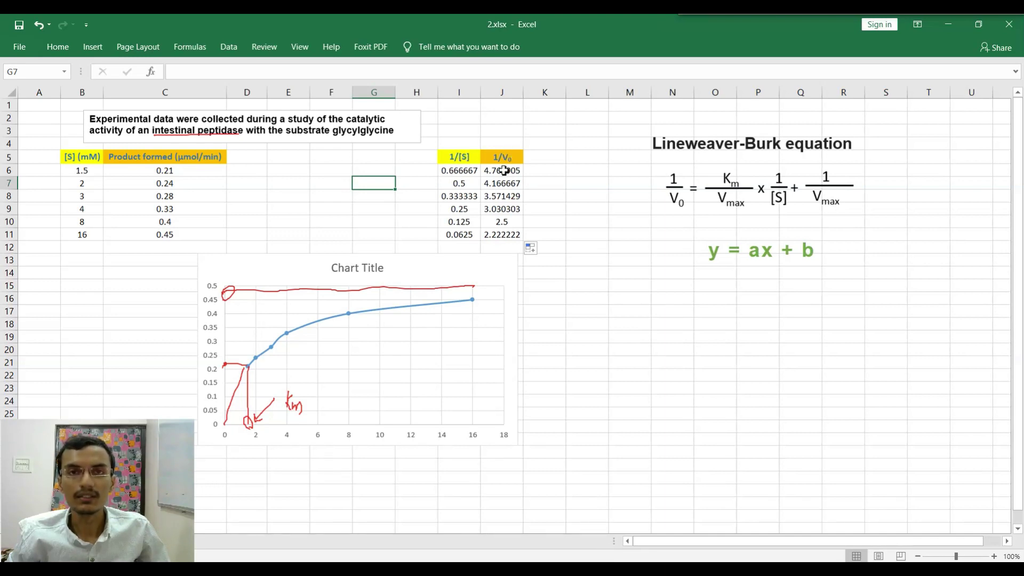
pyautogui.click(463, 173)
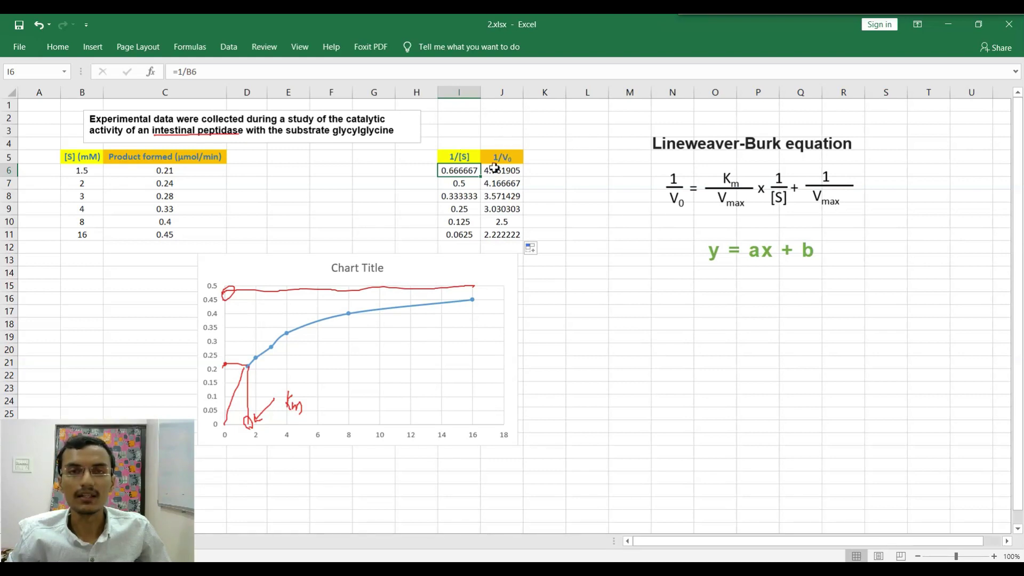
pyautogui.moveTo(477, 171); pyautogui.dragTo(508, 235)
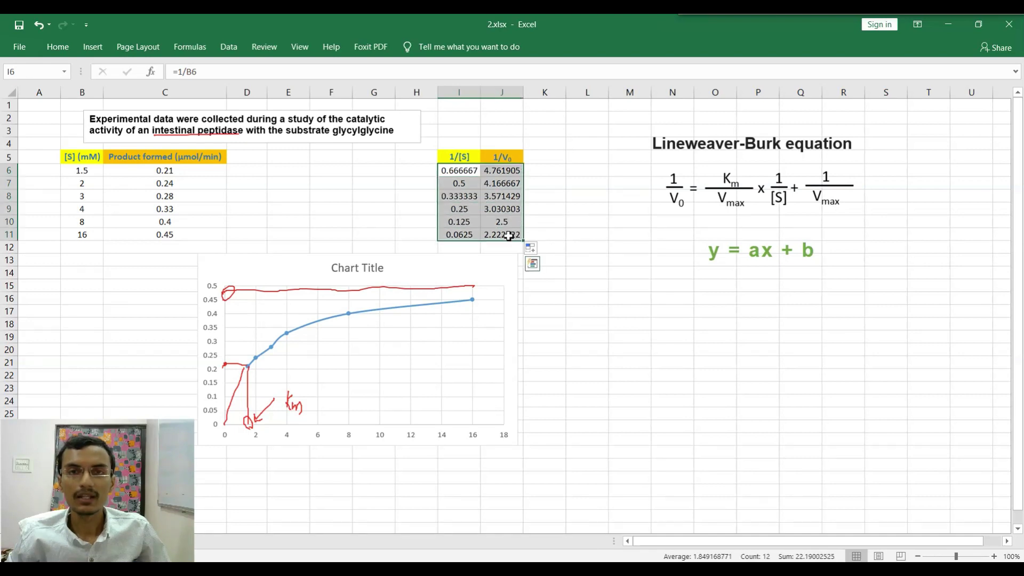
pyautogui.click(92, 45)
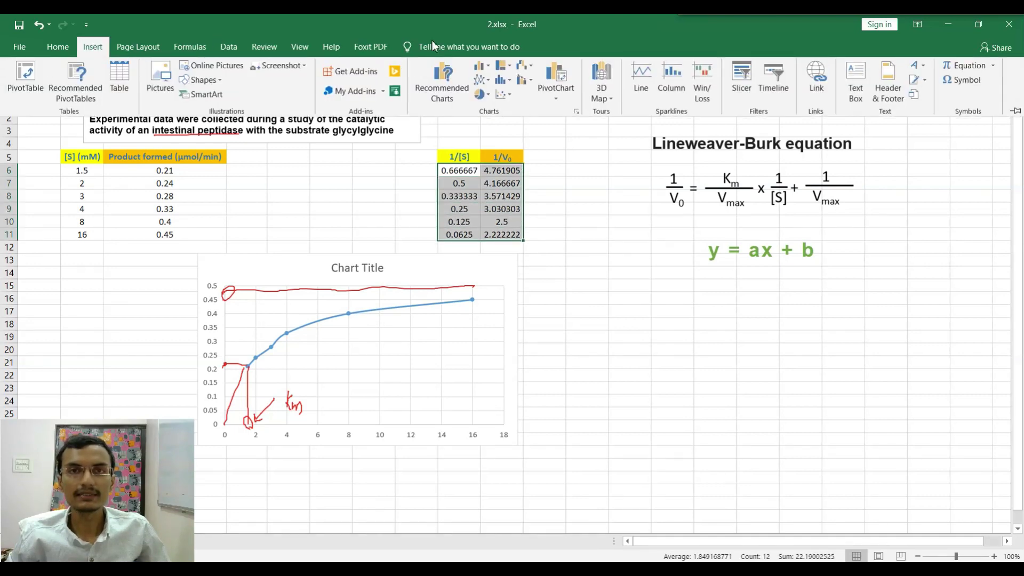
pyautogui.click(441, 92)
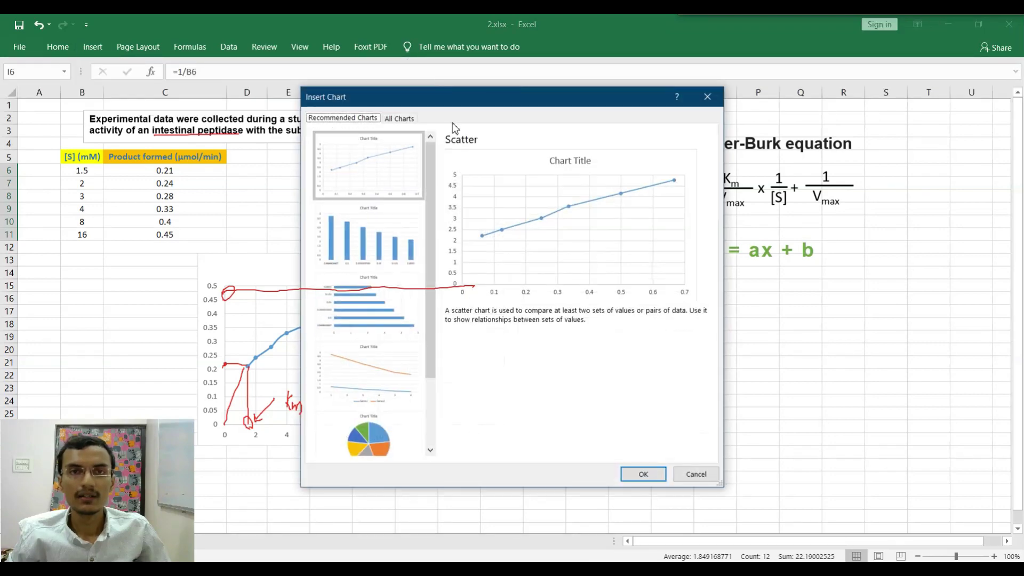
pyautogui.click(401, 118)
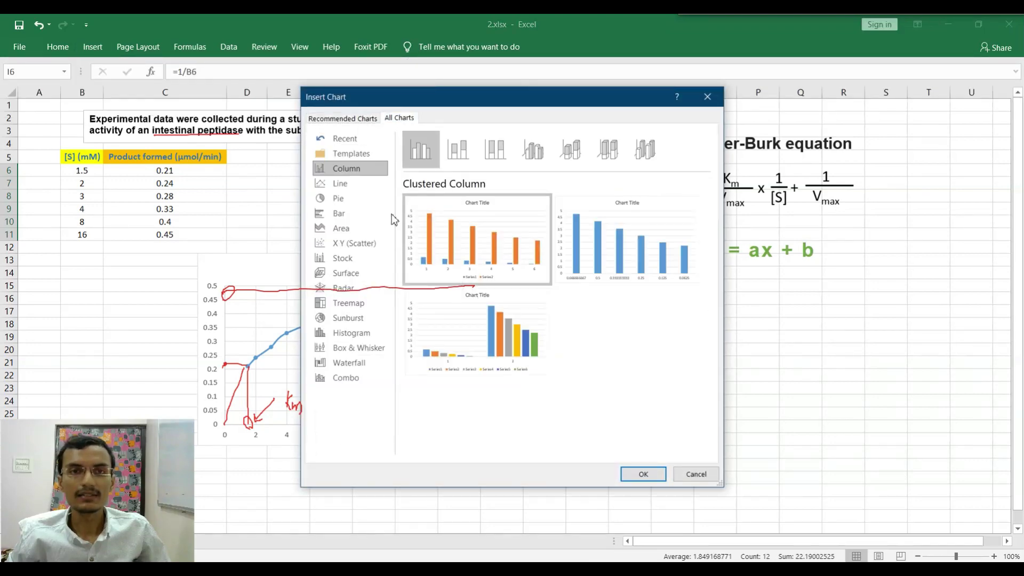
pyautogui.click(369, 248)
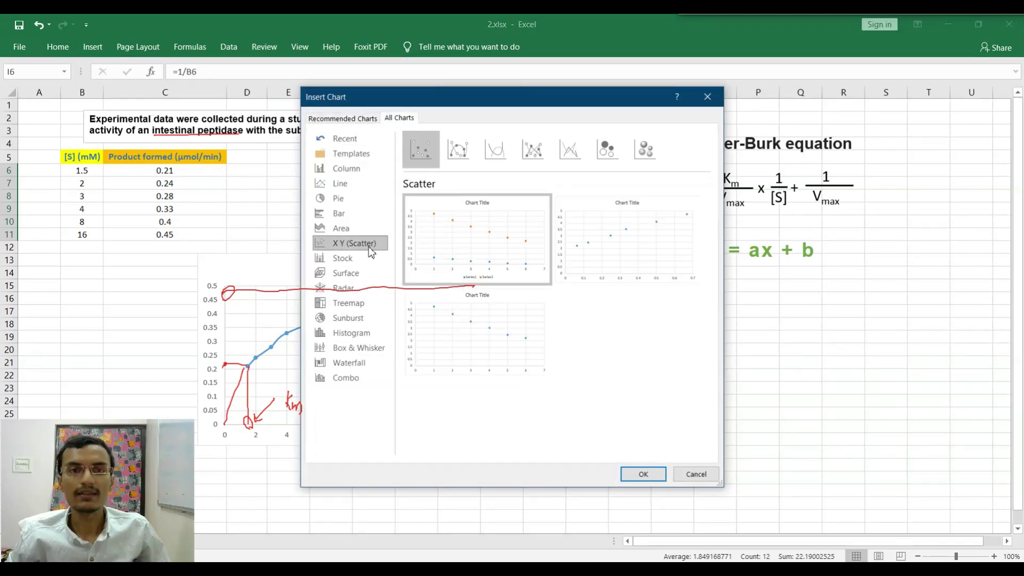
pyautogui.click(645, 477)
pyautogui.moveTo(595, 239); pyautogui.dragTo(876, 309)
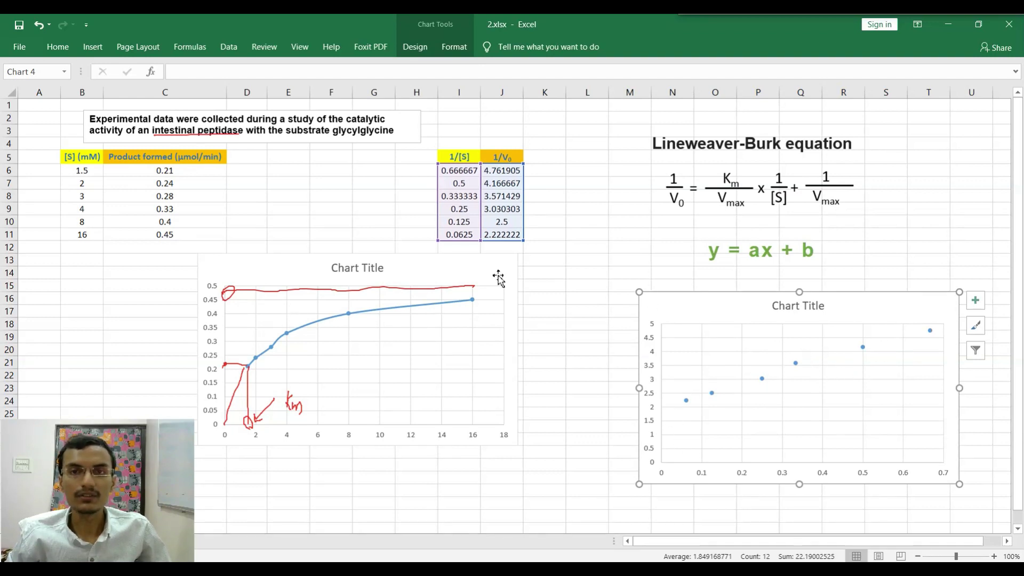
# Apply quick layout Layout 9 to the scatter chart to add a trendline with its equation, axis titles and a legend
pyautogui.click(410, 48)
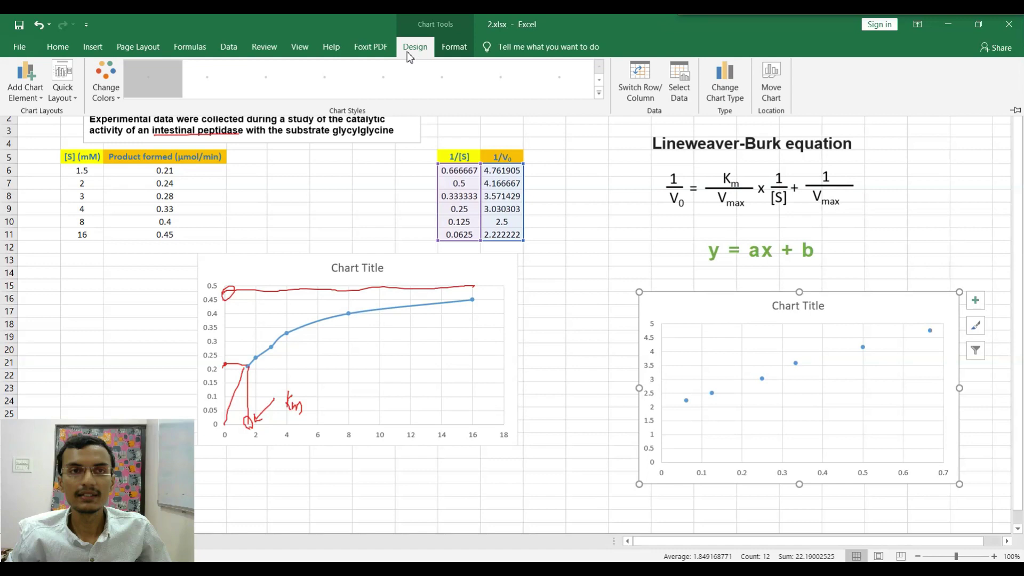
pyautogui.click(62, 84)
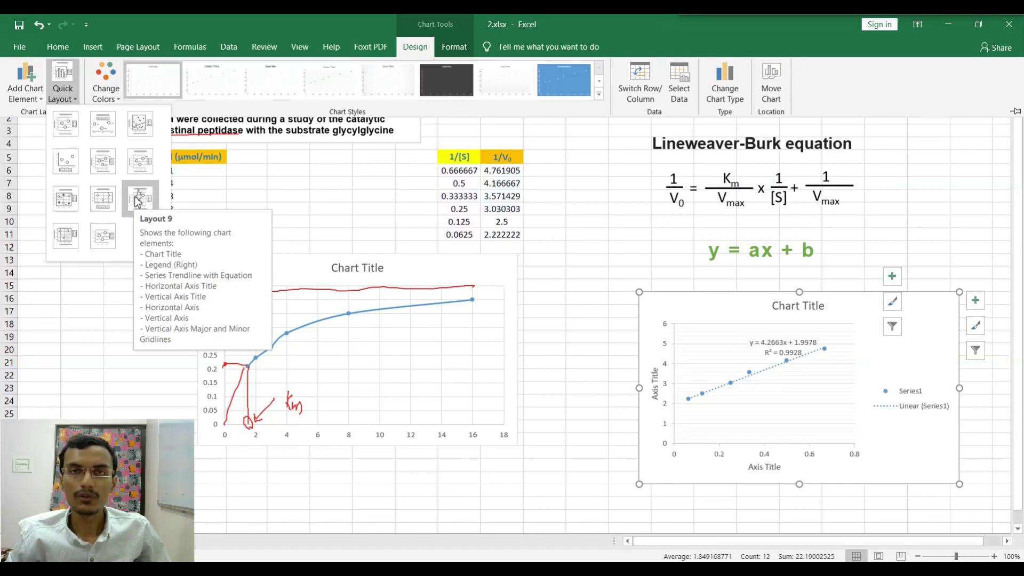
pyautogui.click(137, 201)
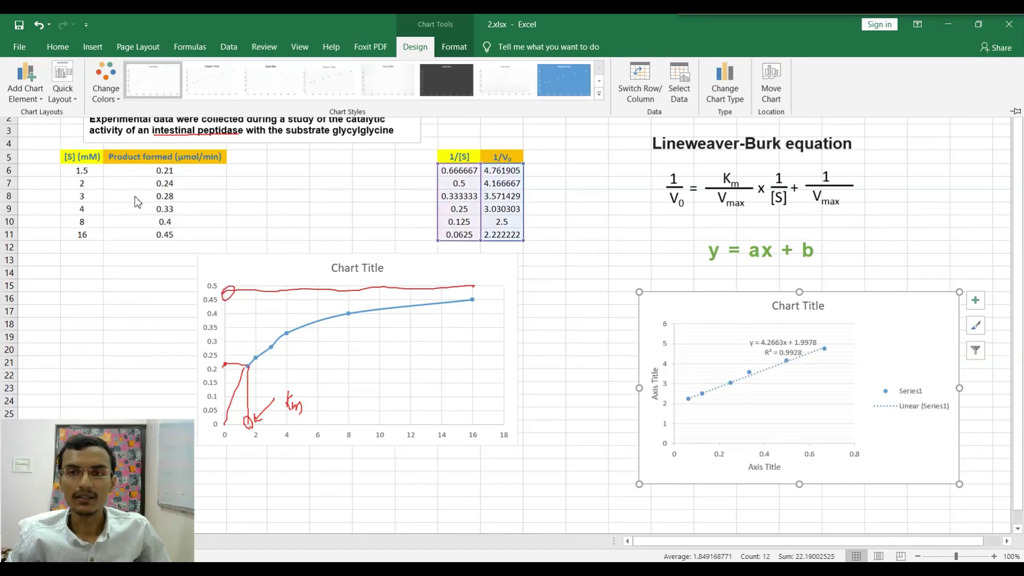
# Move the trendline equation label clear of the data, beside the chart title, and shift the chart so the equation sits beneath y = ax + b
pyautogui.click(796, 347)
pyautogui.click(793, 345)
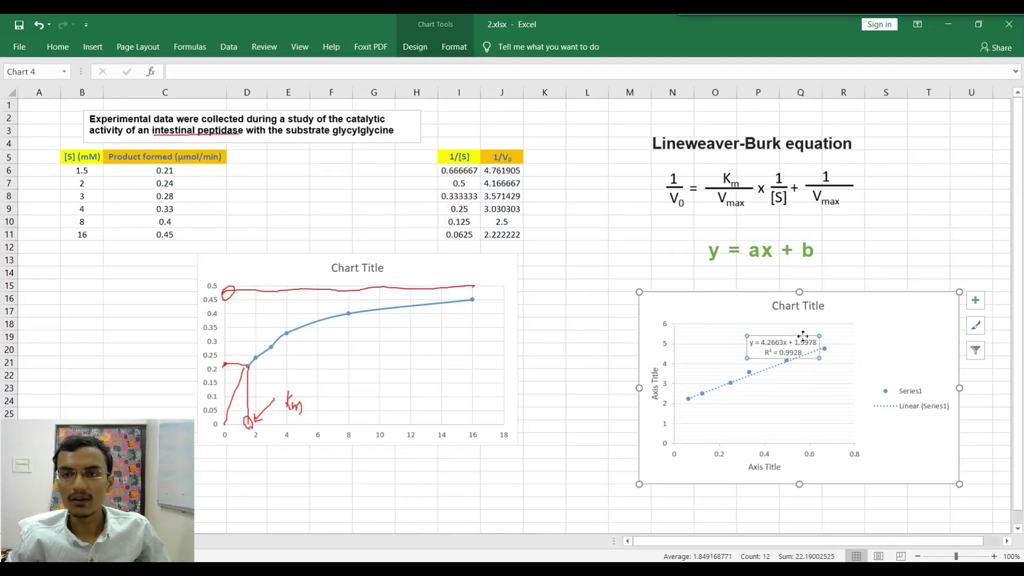
pyautogui.moveTo(802, 335); pyautogui.dragTo(883, 303)
pyautogui.moveTo(715, 308); pyautogui.dragTo(619, 300)
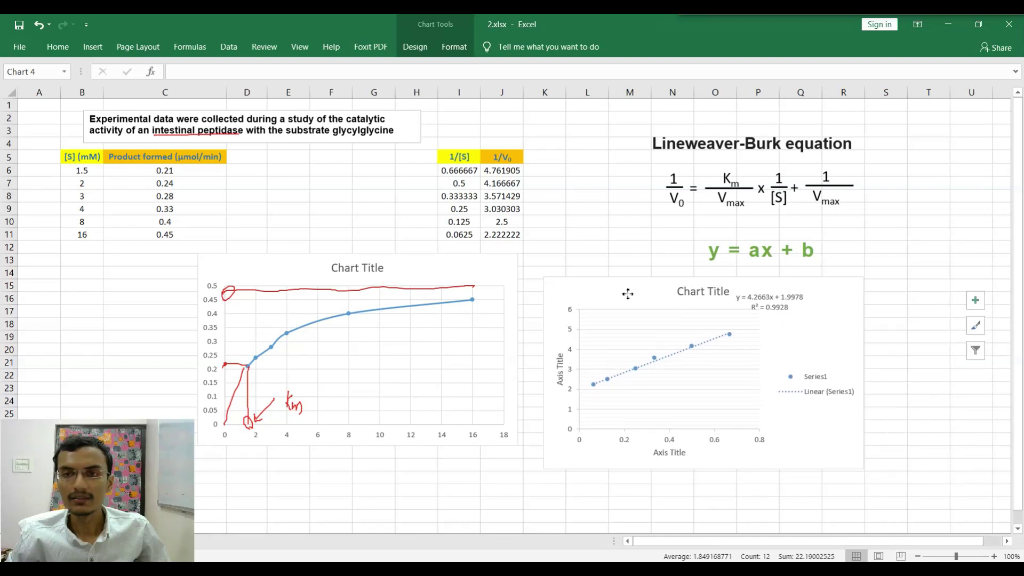
pyautogui.click(770, 296)
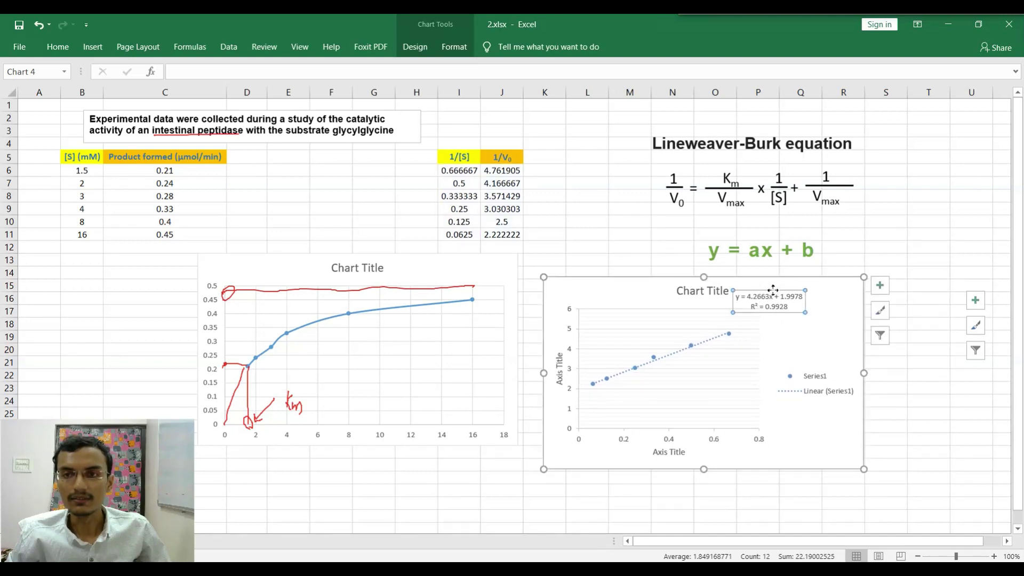
pyautogui.moveTo(774, 289); pyautogui.dragTo(788, 281)
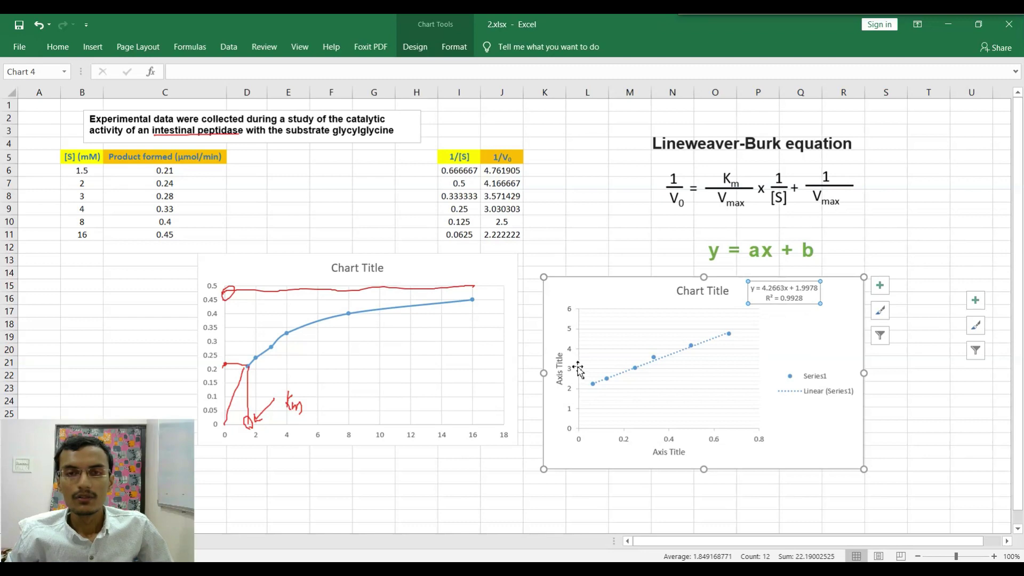
# Draw a red freehand extension of the trendline from its first data point to the vertical axis at about 2
pyautogui.hotkey('ctrl', 'shift', 'd')
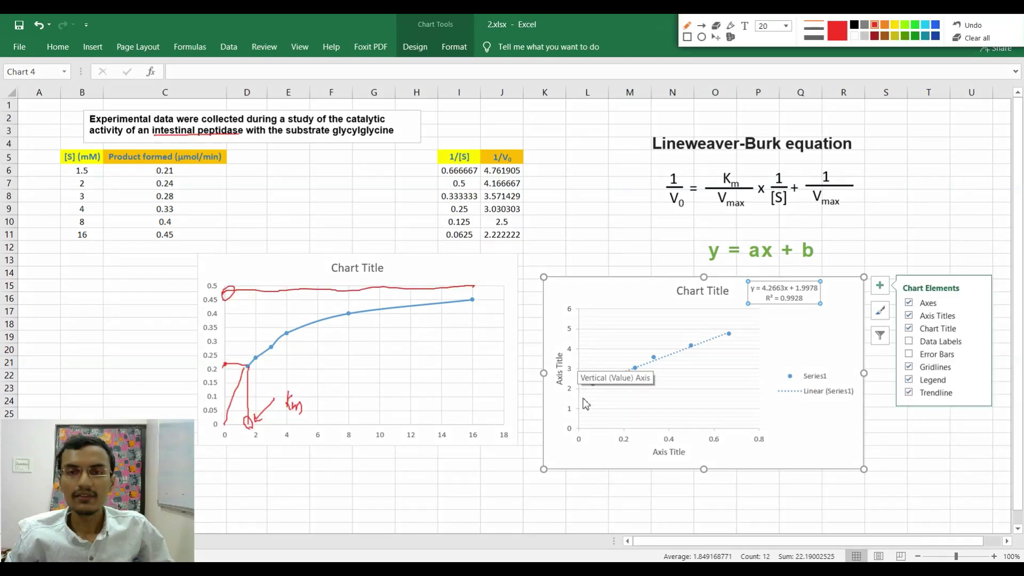
pyautogui.press('Escape')
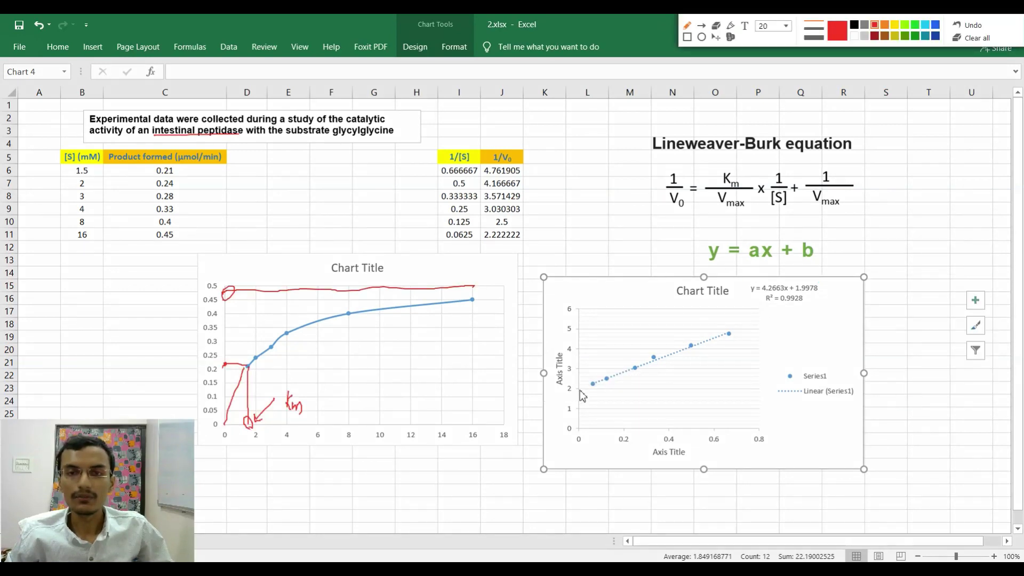
pyautogui.moveTo(581, 389); pyautogui.dragTo(588, 384)
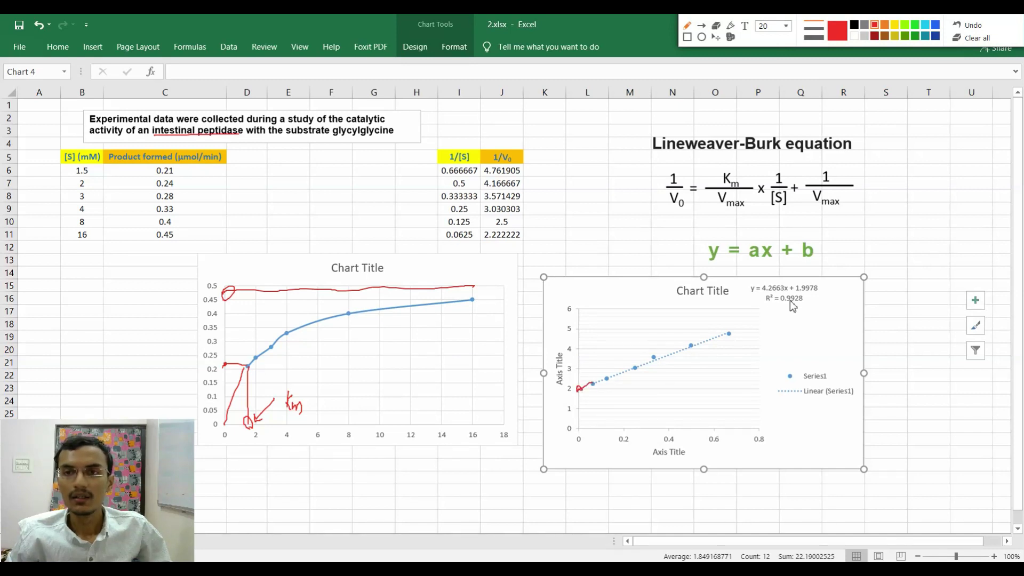
# Underline 1.9978 and 4.2663 in red, with arrows linking them through b and a to 1/Vmax and Km/Vmax respectively
pyautogui.moveTo(797, 292)
pyautogui.mouseDown()
pyautogui.moveTo(819, 294)
pyautogui.moveTo(804, 266)
pyautogui.mouseUp()
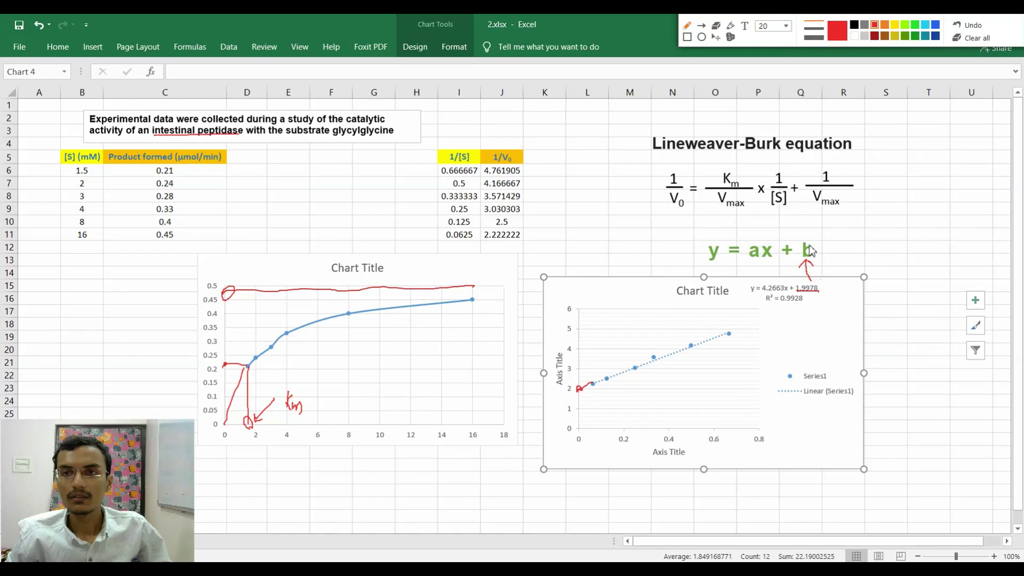
pyautogui.moveTo(810, 234); pyautogui.dragTo(819, 209)
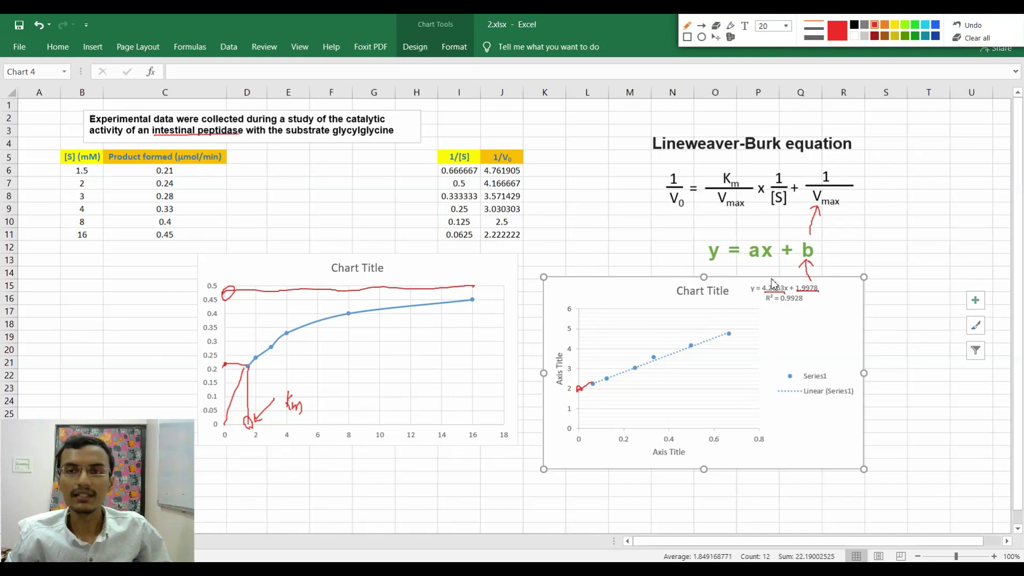
pyautogui.moveTo(772, 282); pyautogui.dragTo(758, 266)
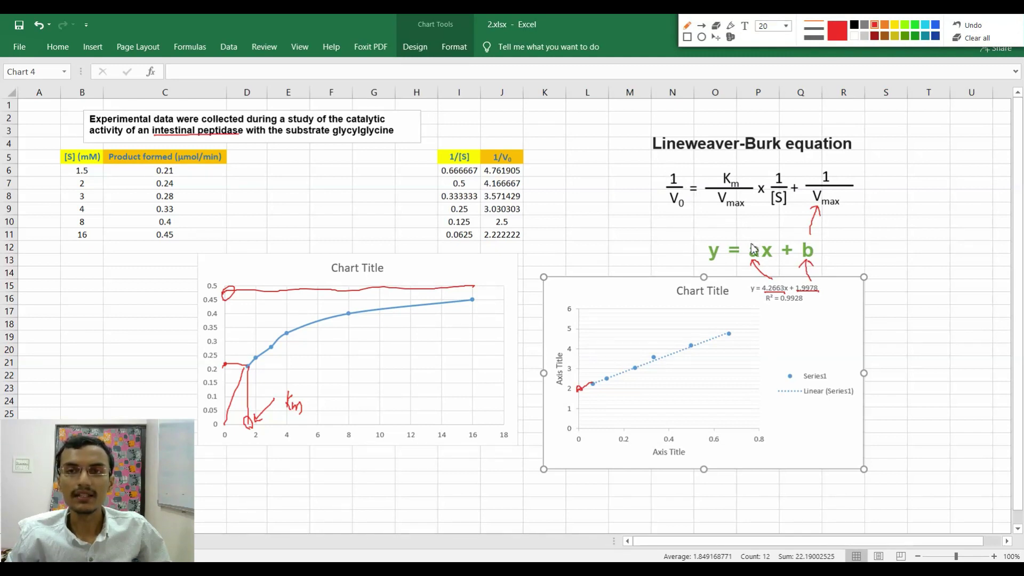
pyautogui.moveTo(751, 244); pyautogui.dragTo(738, 229)
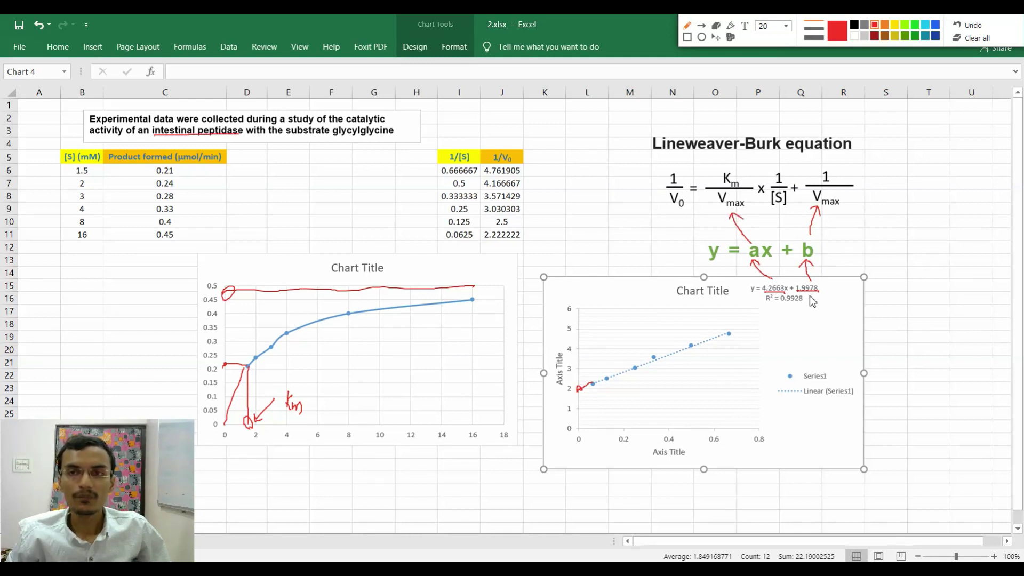
pyautogui.moveTo(795, 289); pyautogui.dragTo(820, 289)
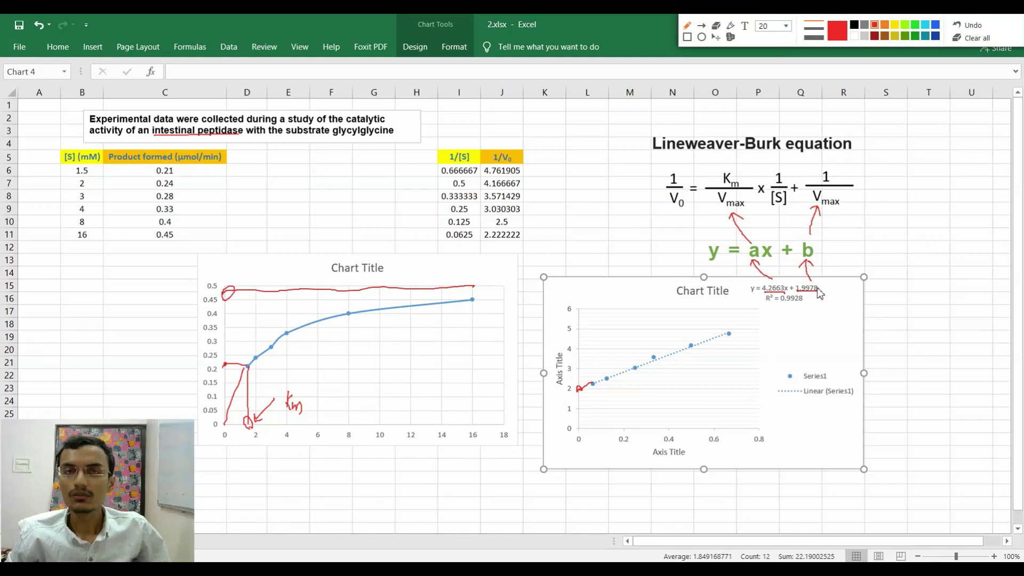
# Enter the trendline intercept 1.9978 in cell S7
pyautogui.click(887, 185)
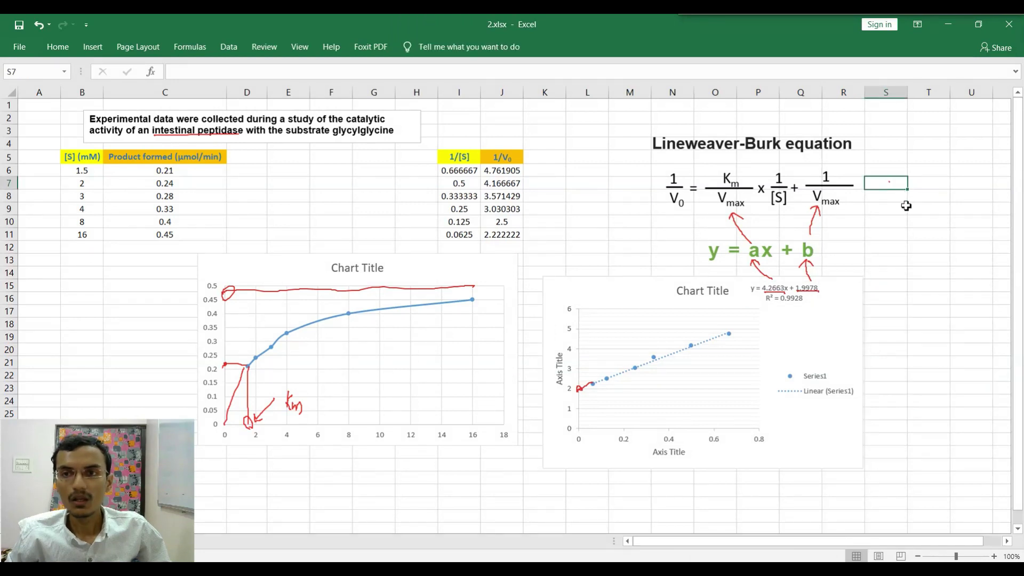
pyautogui.write('1.')
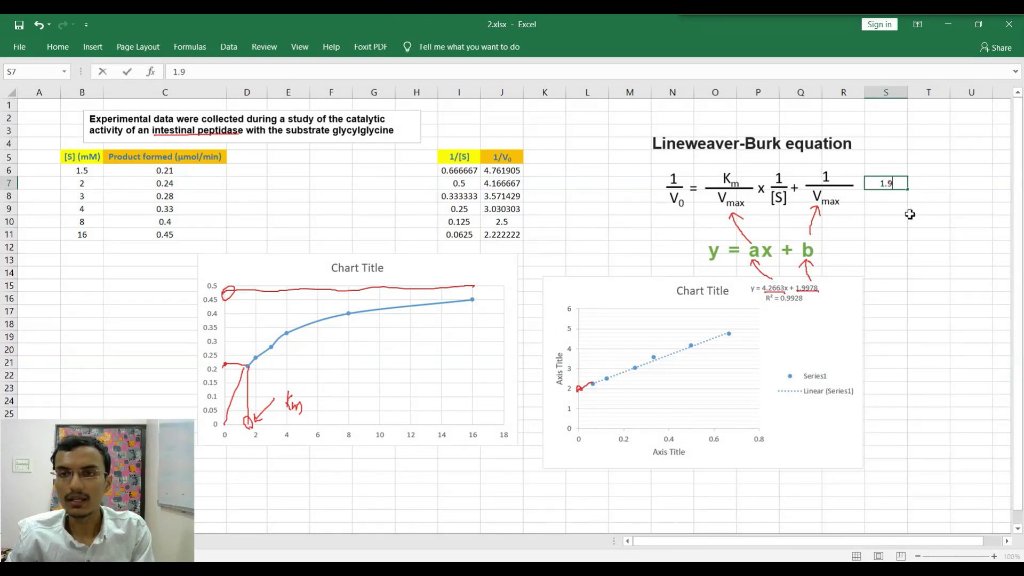
pyautogui.write('9978')
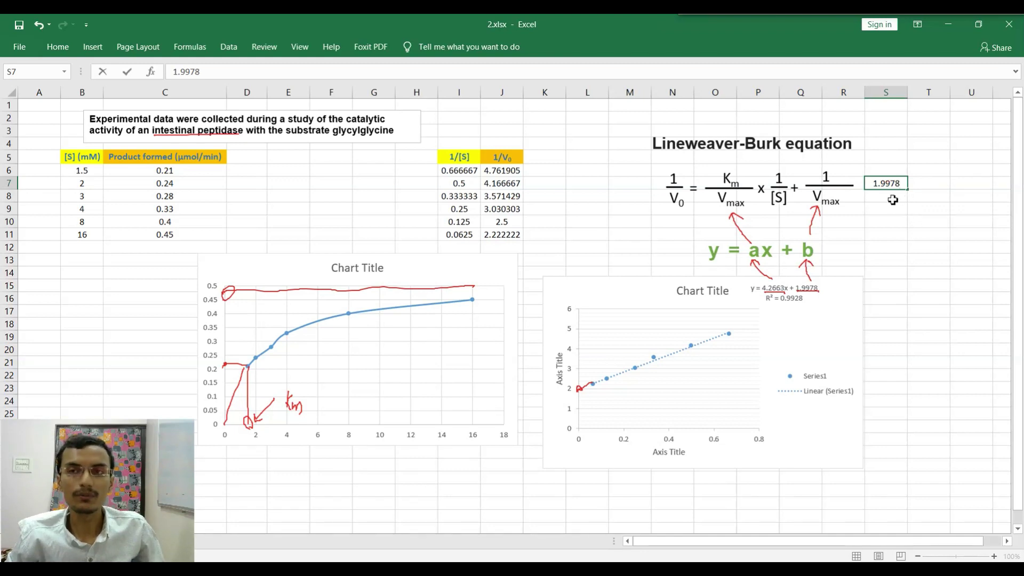
pyautogui.press('Return')
# Calculate Vmax in cell T7 as the reciprocal of the intercept with the formula =1/S7
pyautogui.click(928, 189)
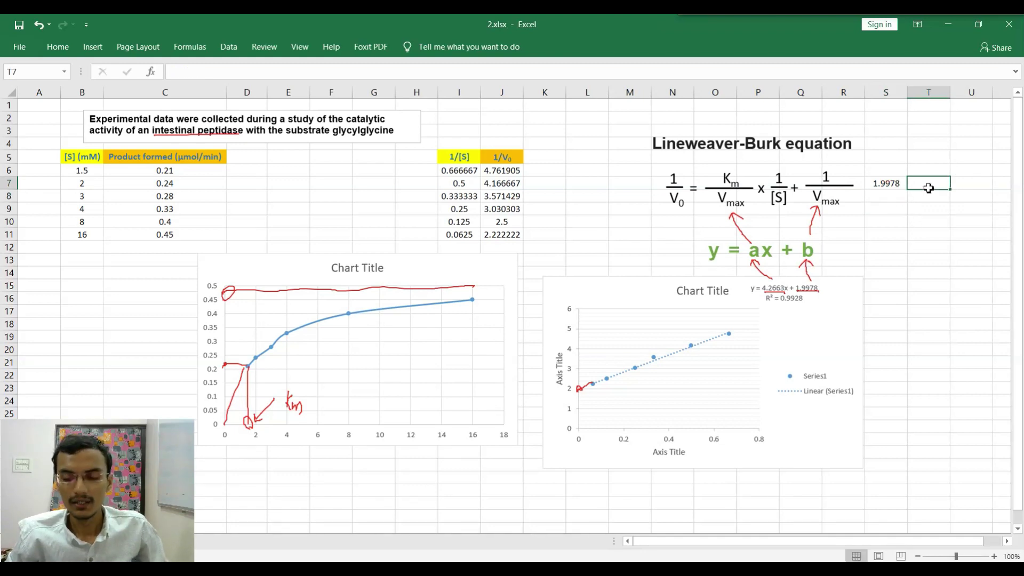
pyautogui.write('=')
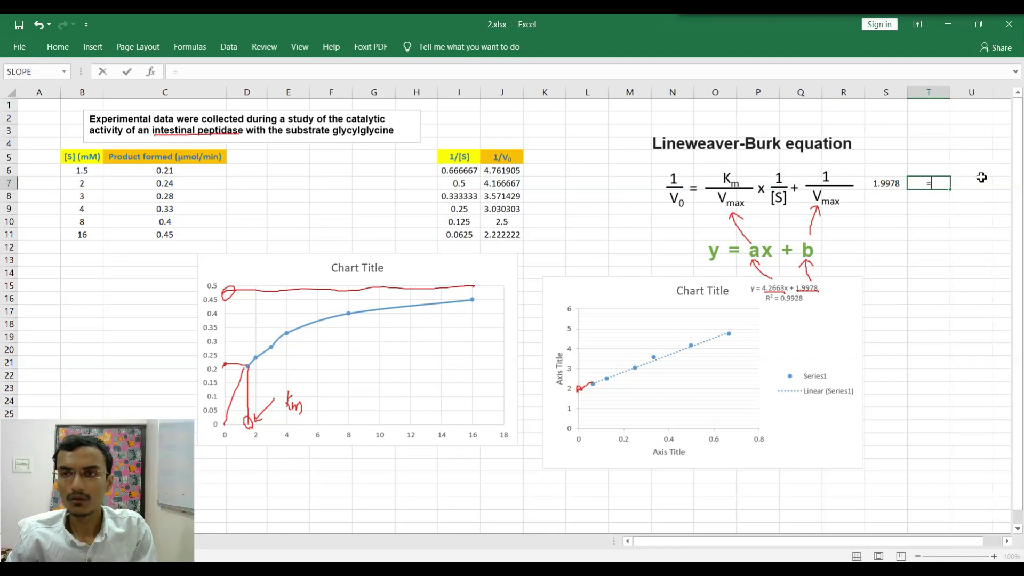
pyautogui.write('1/')
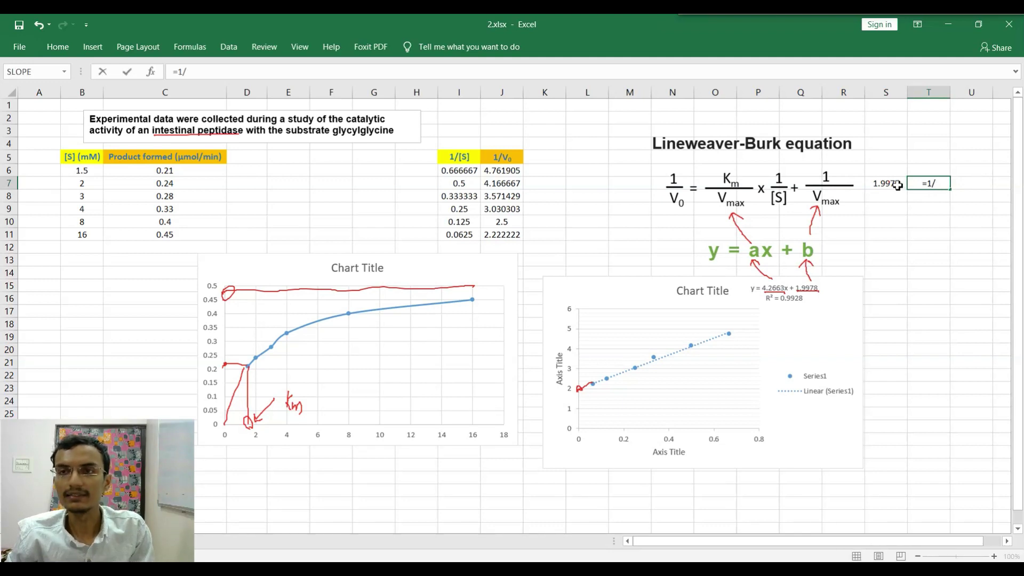
pyautogui.click(897, 185)
pyautogui.press('Return')
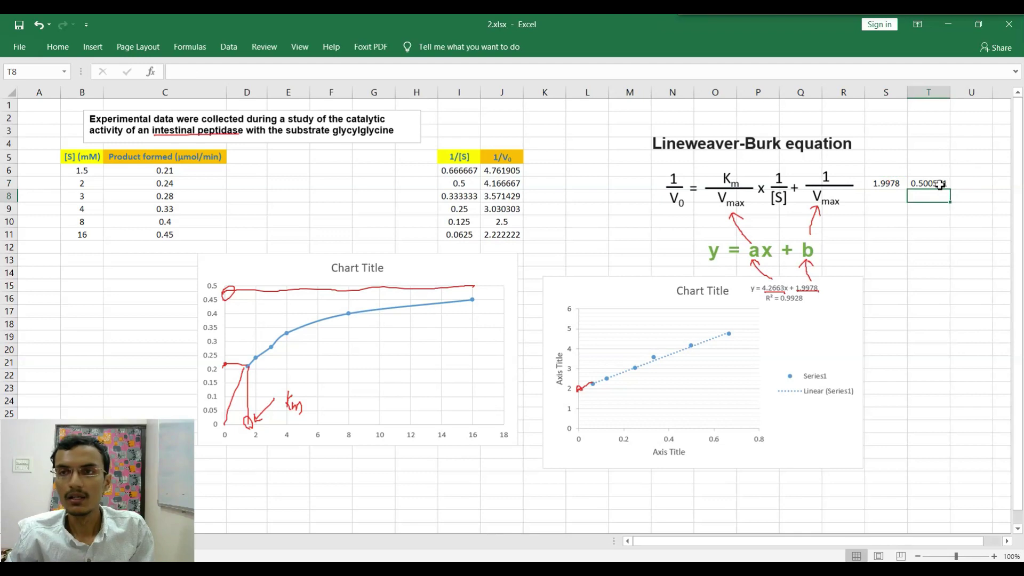
pyautogui.click(940, 184)
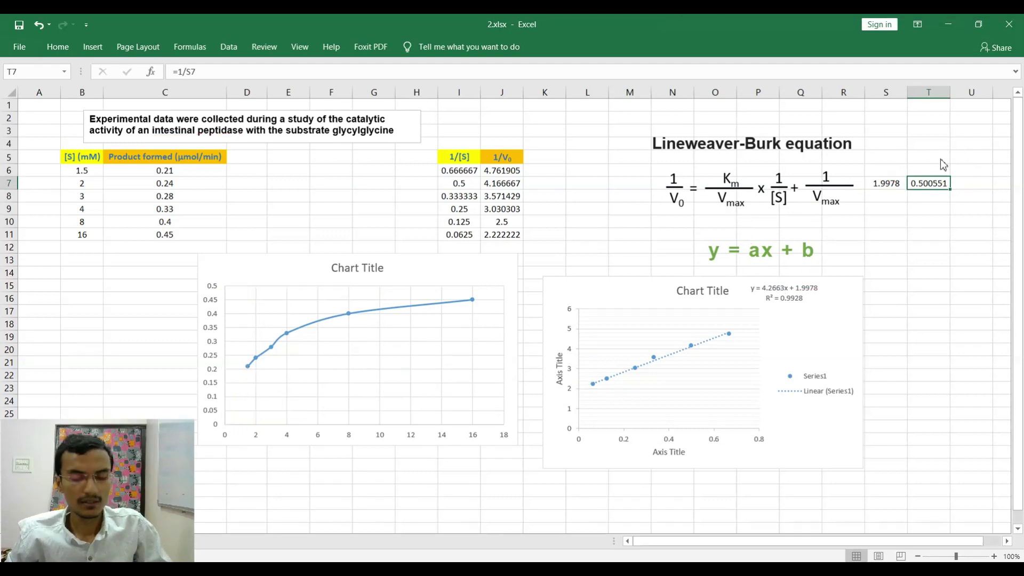
# Annotate in red: label the T7 value Vmax with an arrow, write Km/Vmax = 4.2663 beside the scatter chart, and circle Km
pyautogui.moveTo(924, 144)
pyautogui.mouseDown()
pyautogui.moveTo(935, 176)
pyautogui.moveTo(936, 167)
pyautogui.mouseUp()
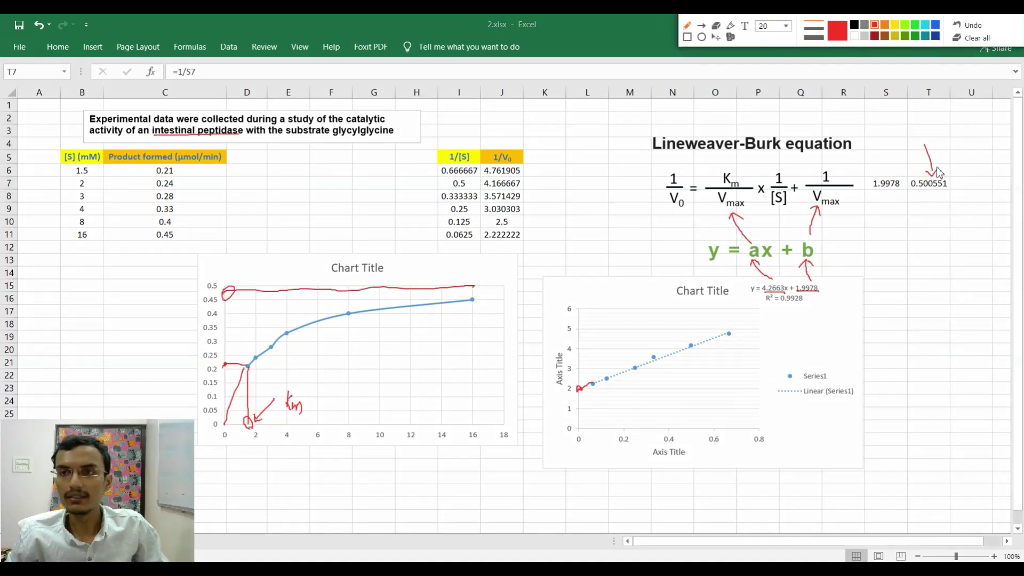
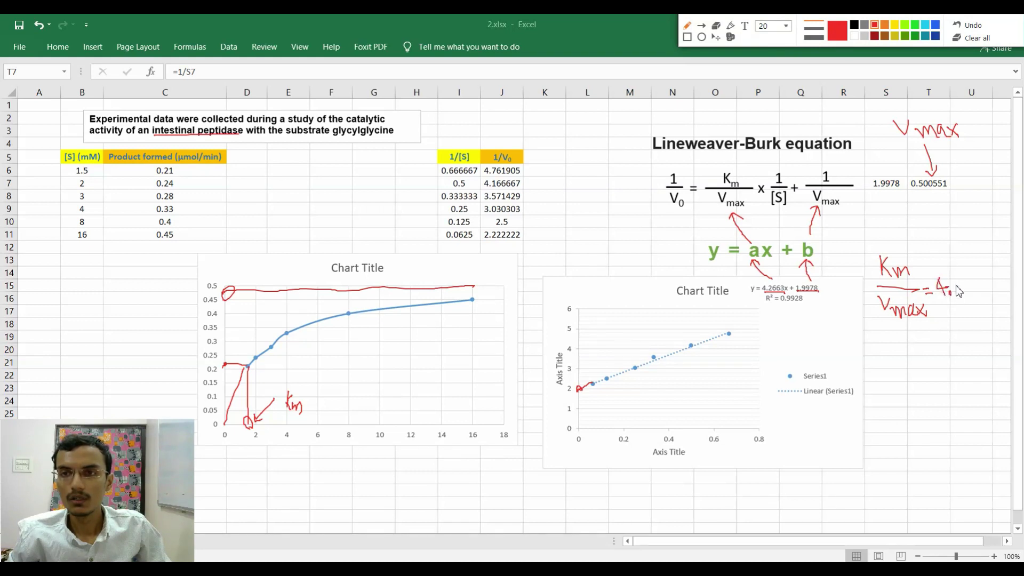
pyautogui.moveTo(958, 282)
pyautogui.mouseDown()
pyautogui.moveTo(972, 299)
pyautogui.moveTo(995, 291)
pyautogui.moveTo(983, 301)
pyautogui.mouseUp()
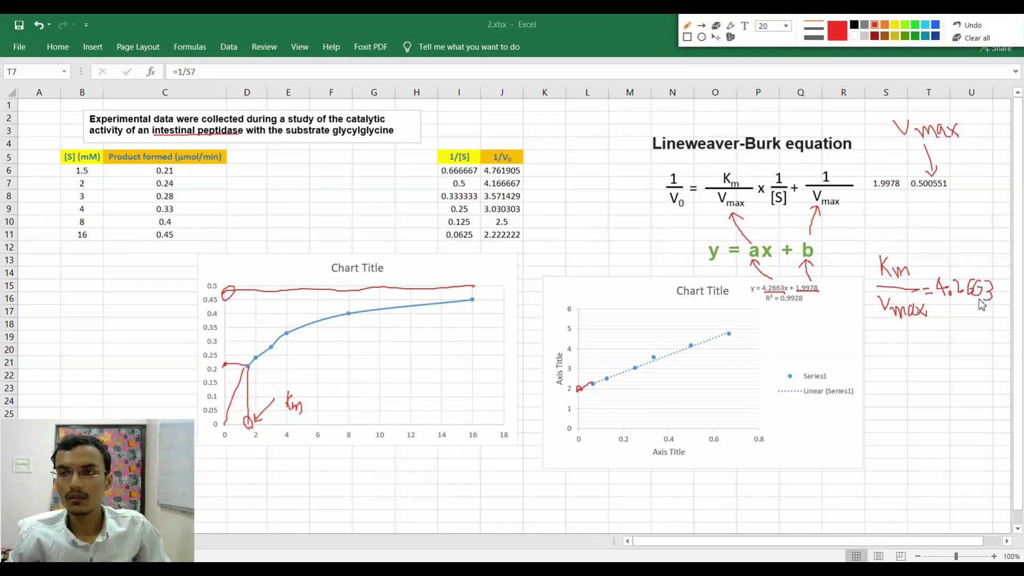
pyautogui.moveTo(886, 284)
pyautogui.mouseDown()
pyautogui.moveTo(875, 254)
pyautogui.moveTo(913, 279)
pyautogui.mouseUp()
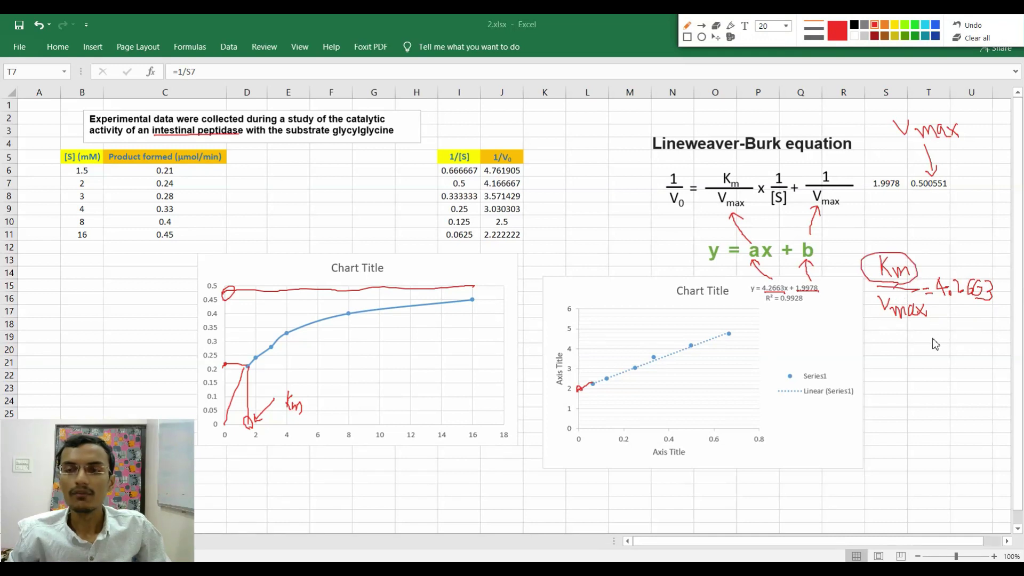
# Draw a red arrow from the handwritten Vmax to 4.2663, and enter the trendline slope as 4.26663 in cell U7
pyautogui.moveTo(933, 320); pyautogui.dragTo(965, 300)
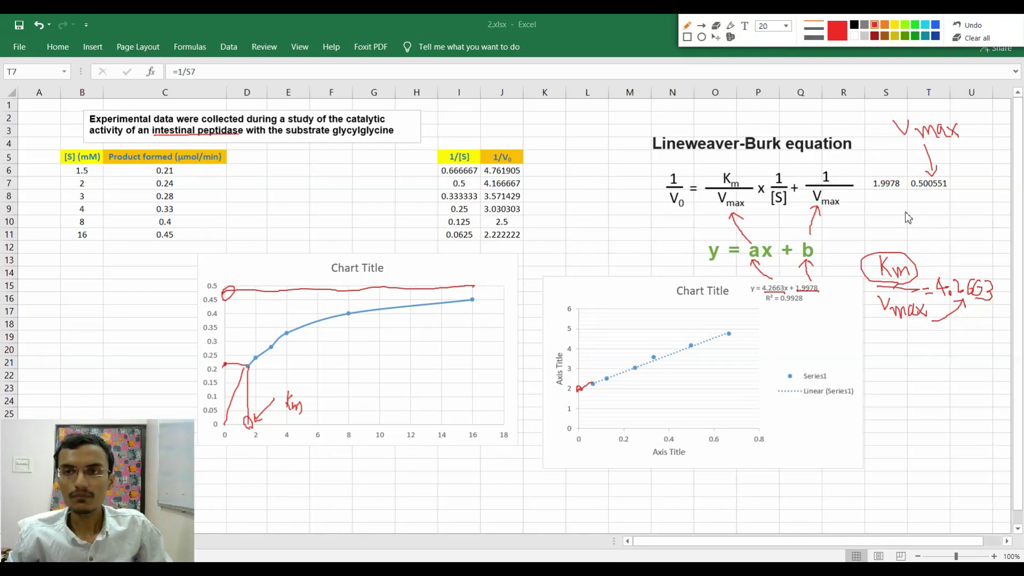
pyautogui.press('Escape')
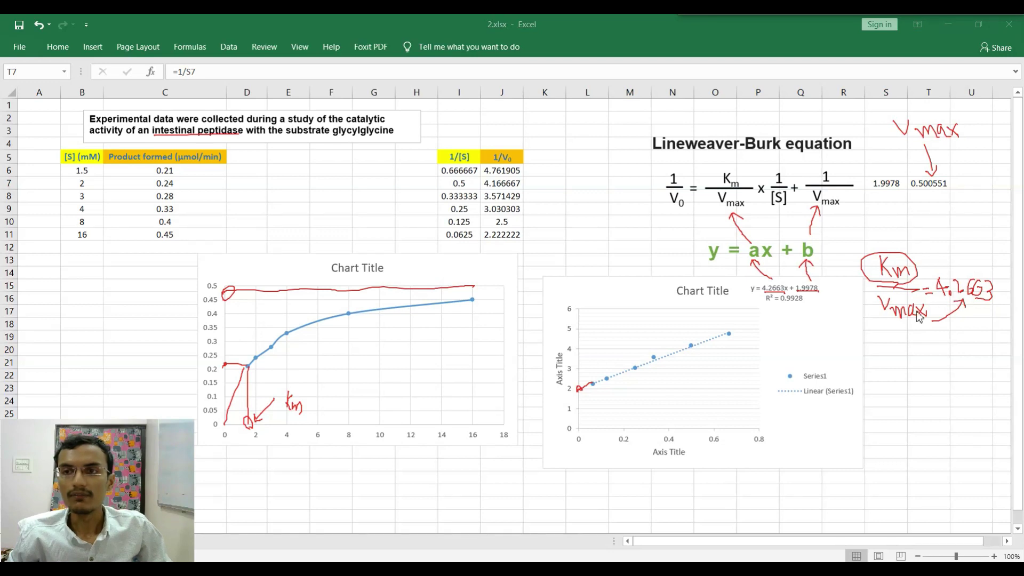
pyautogui.click(924, 184)
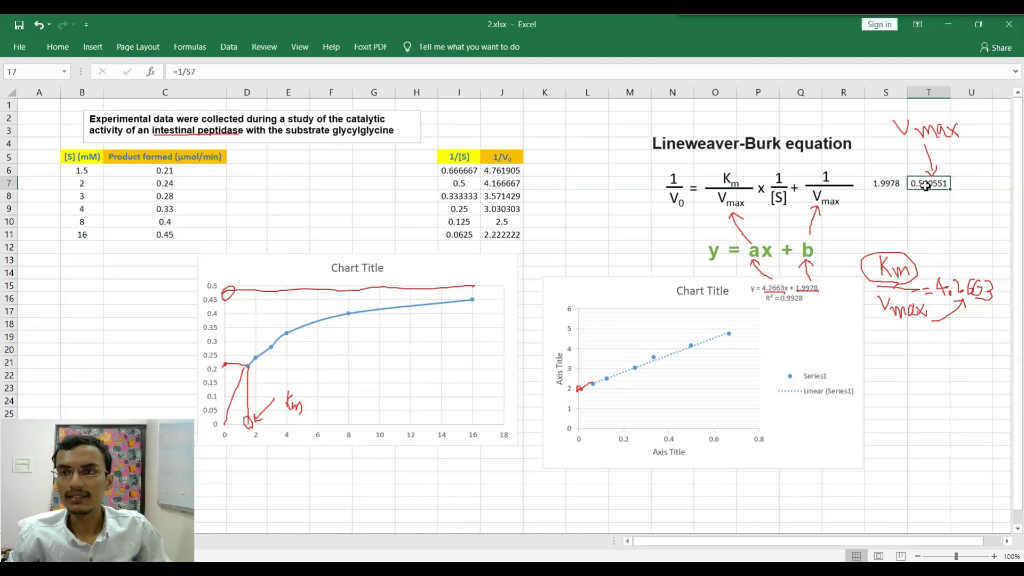
pyautogui.click(964, 189)
pyautogui.write('4.26663')
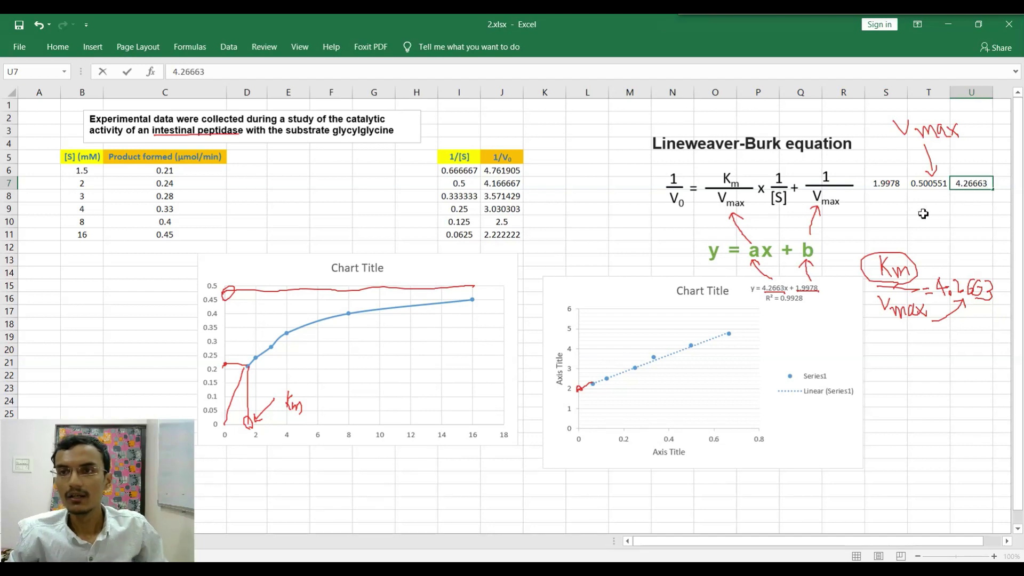
# Calculate Km in cell T10 by multiplying Vmax by the slope with the formula =T7*U7
pyautogui.click(927, 220)
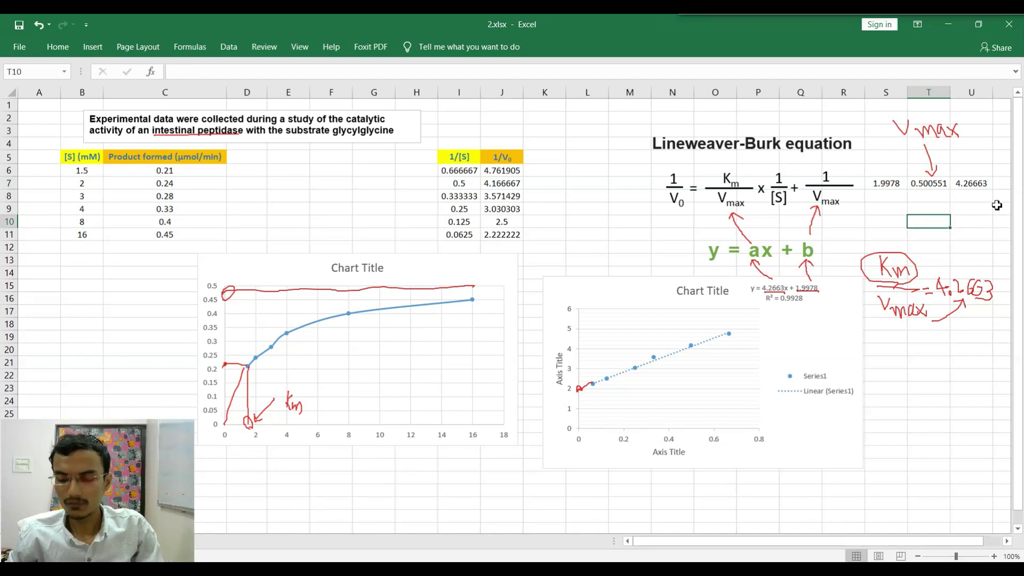
pyautogui.write('=')
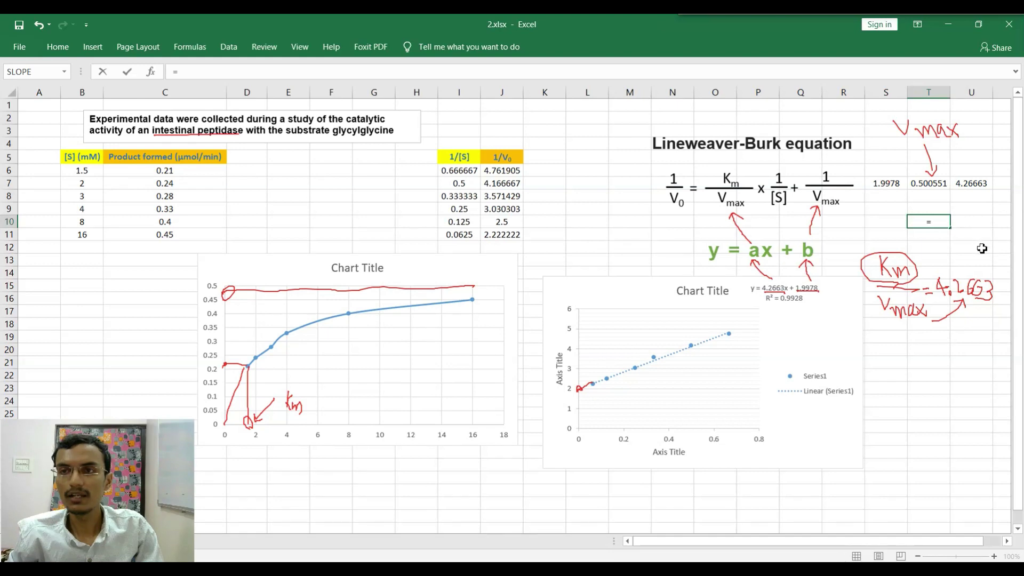
pyautogui.click(935, 186)
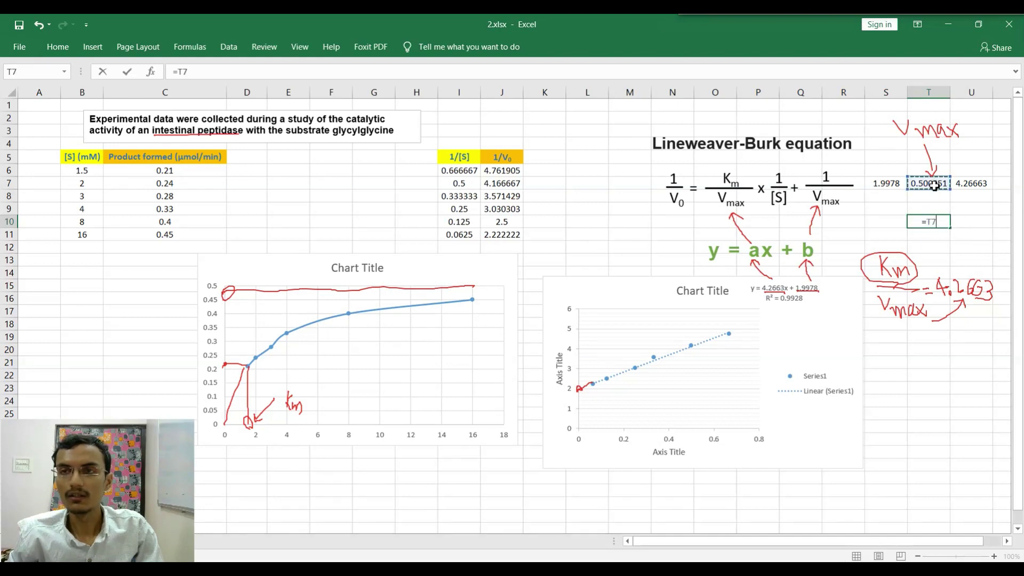
pyautogui.write('*')
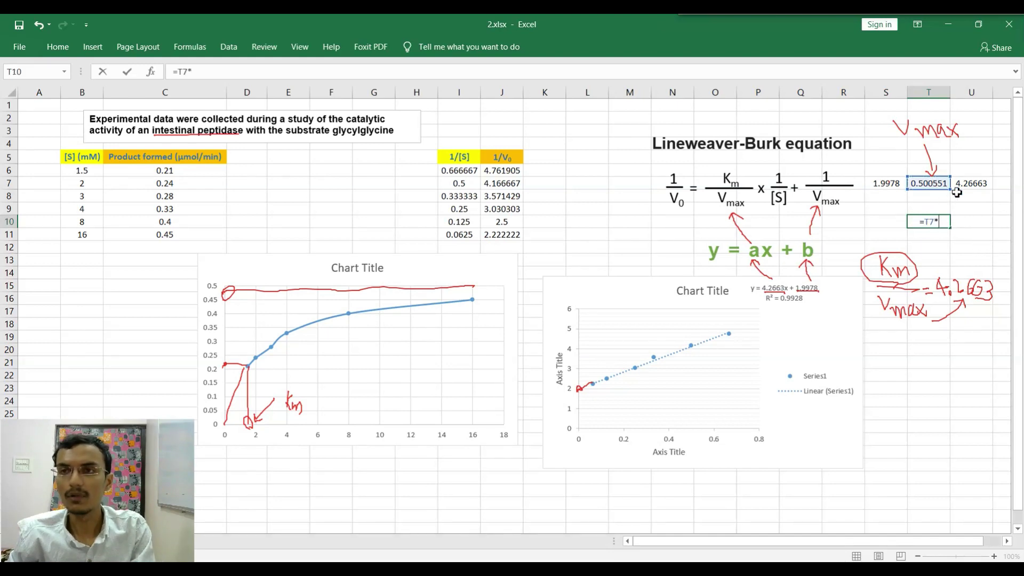
pyautogui.click(970, 184)
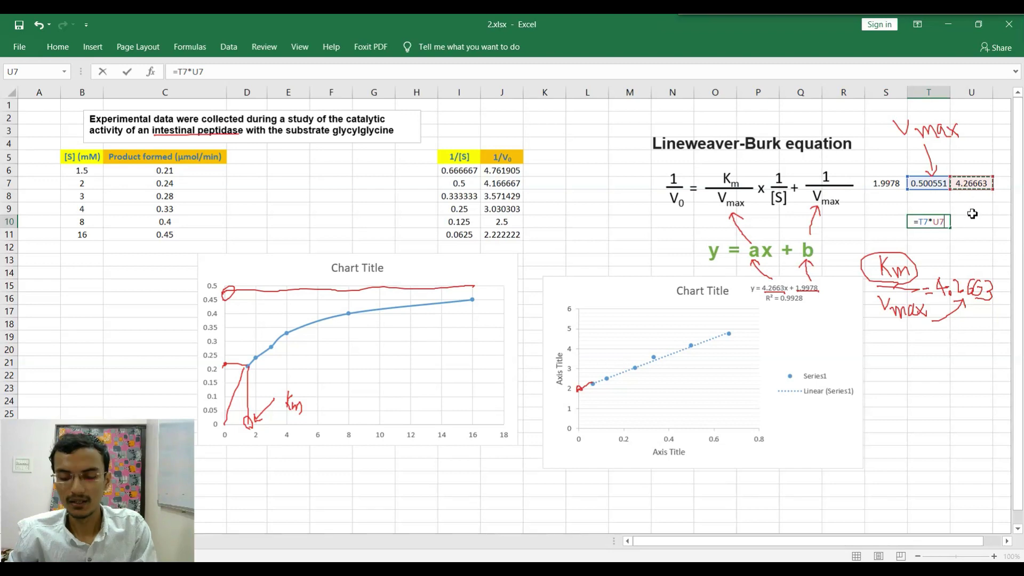
pyautogui.press('Return')
pyautogui.click(930, 222)
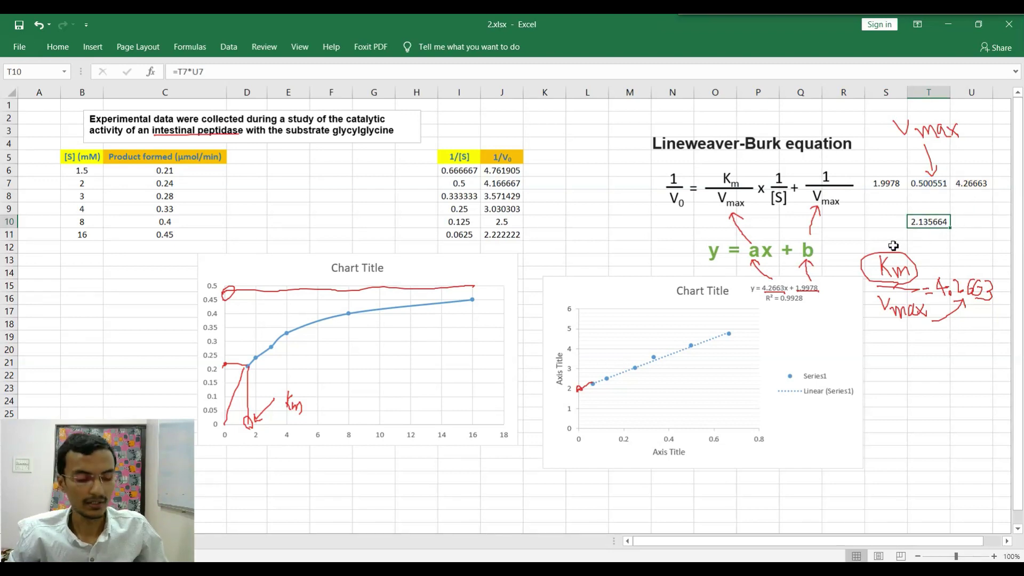
# Write "Km =" in red beside the calculated value in cell T10
pyautogui.hotkey('ctrl', 'shift', 'd')
pyautogui.moveTo(859, 215)
pyautogui.mouseDown()
pyautogui.moveTo(876, 233)
pyautogui.moveTo(902, 229)
pyautogui.mouseUp()
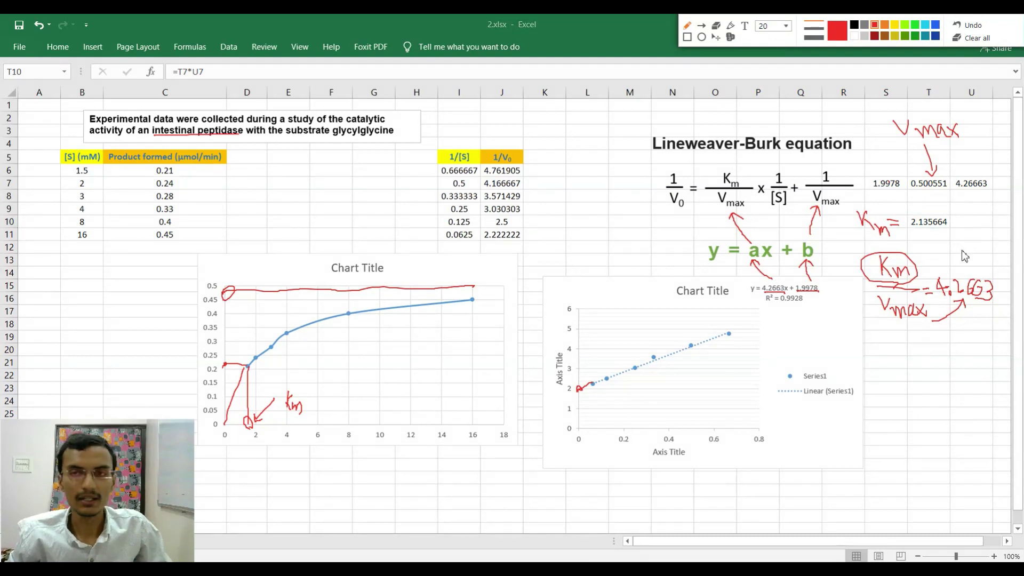
pyautogui.press('Escape')
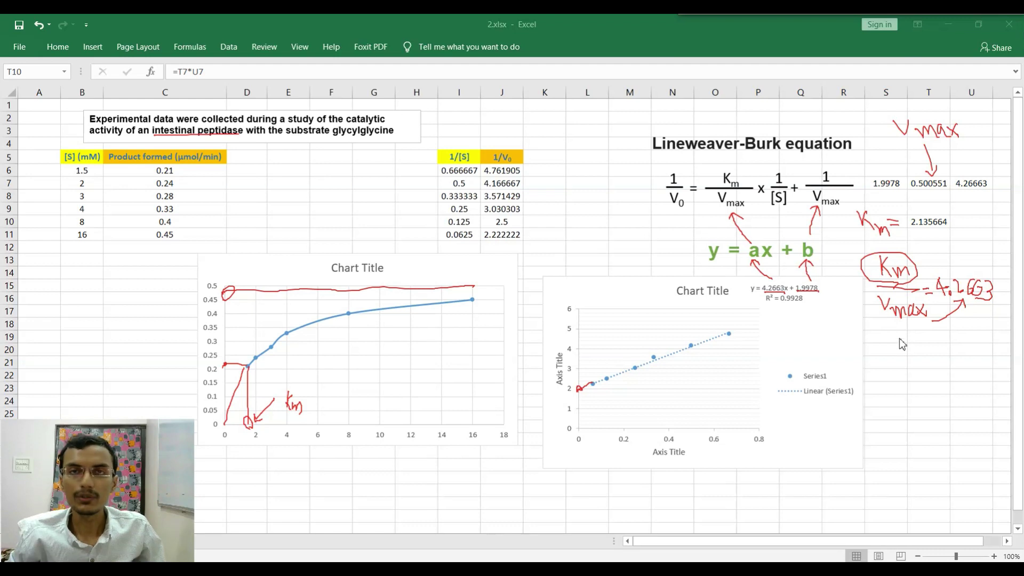